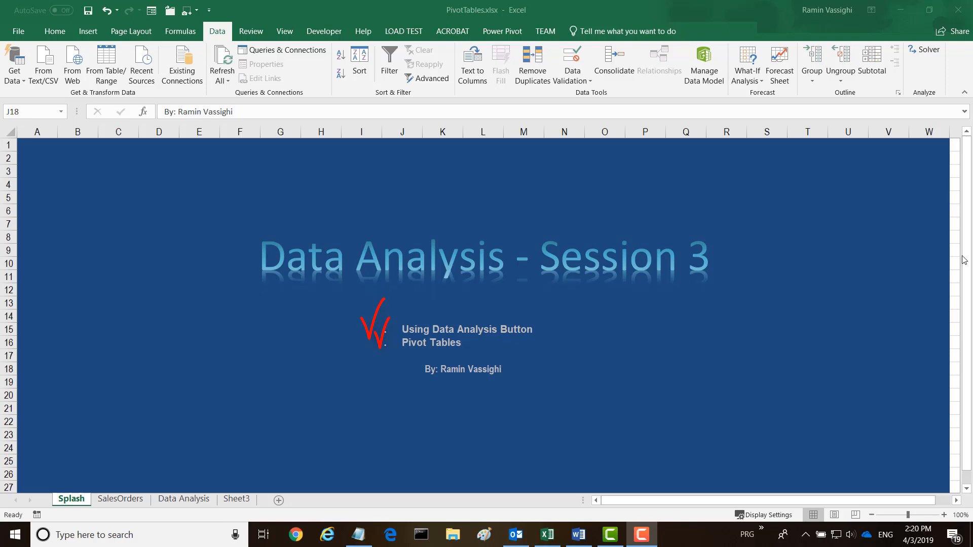
Step: Enable the Analysis ToolPak add-in through the Excel add-in options
left_click(215, 31)
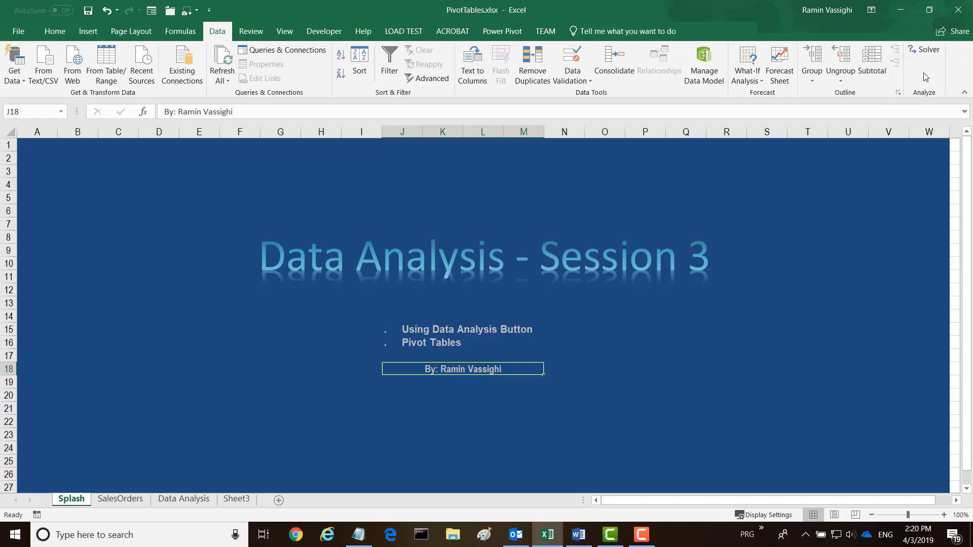
left_click(19, 32)
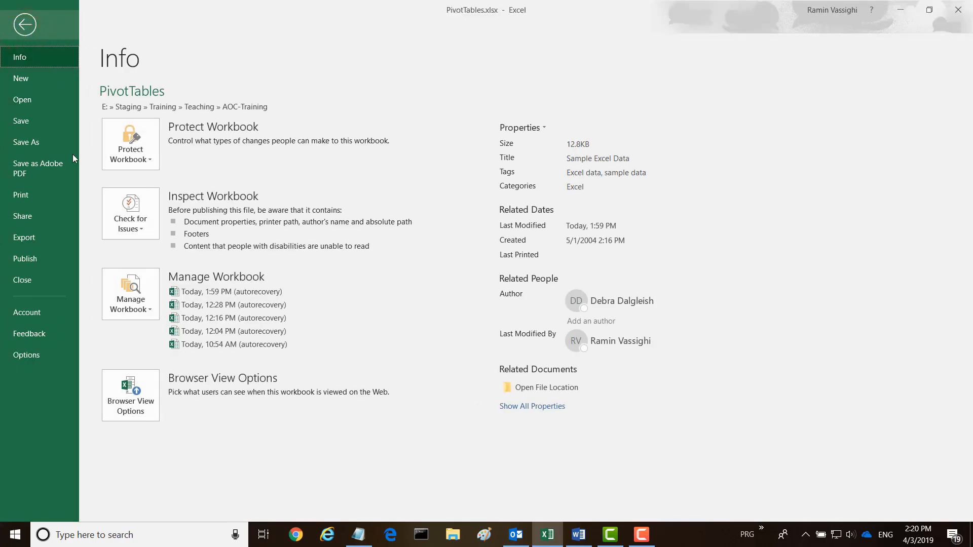
left_click(24, 355)
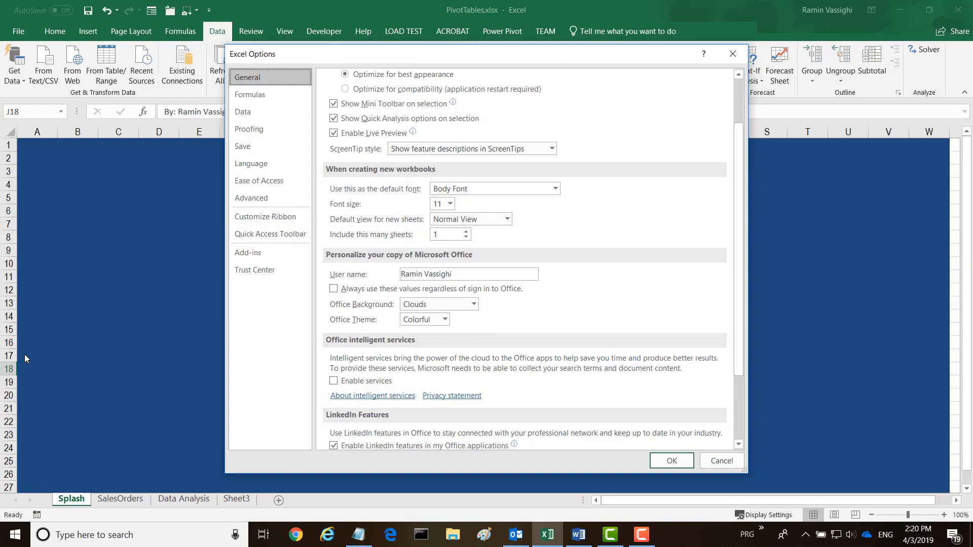
left_click(248, 252)
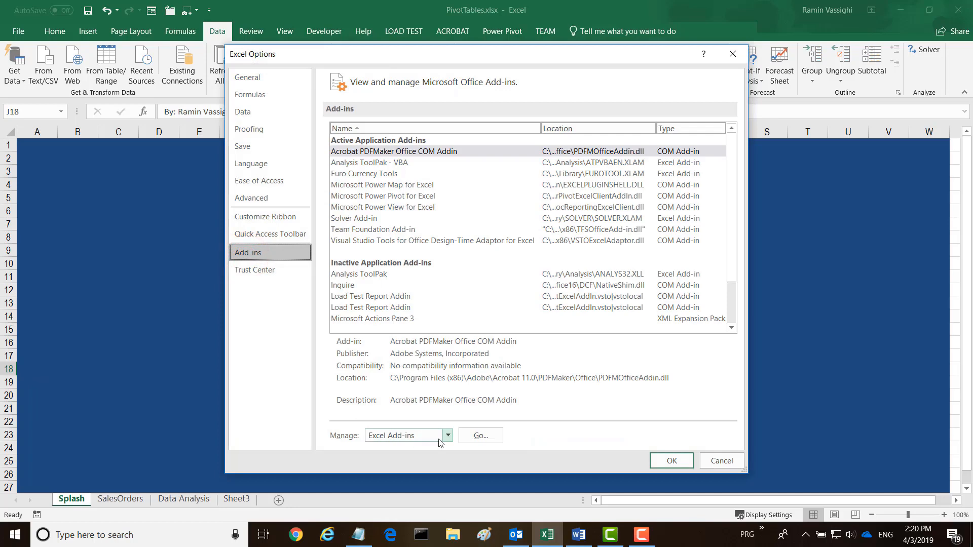
left_click(480, 436)
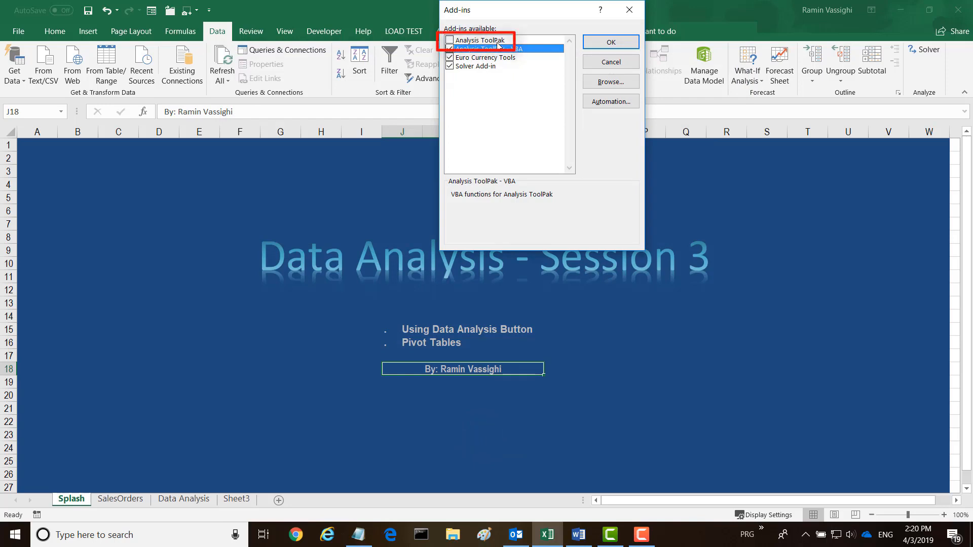
left_click(450, 41)
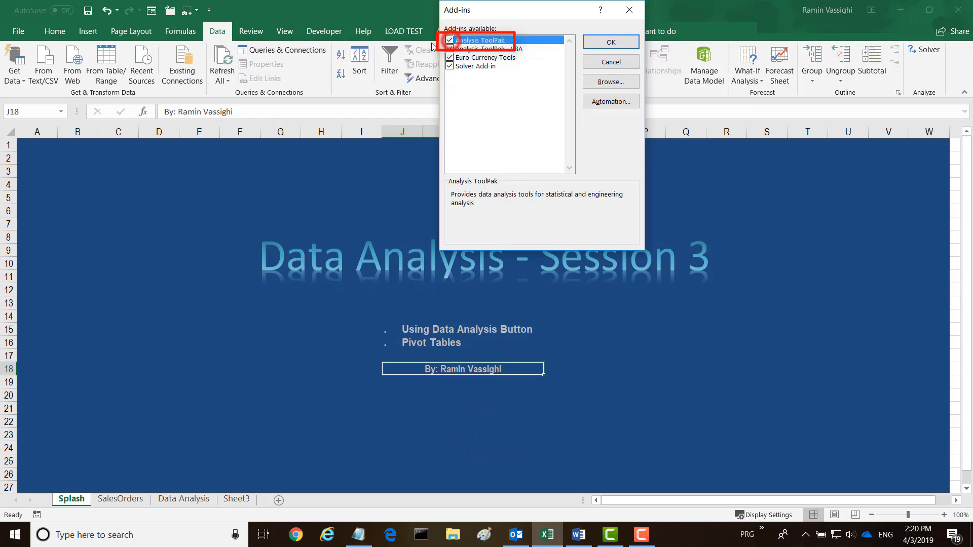
left_click(609, 43)
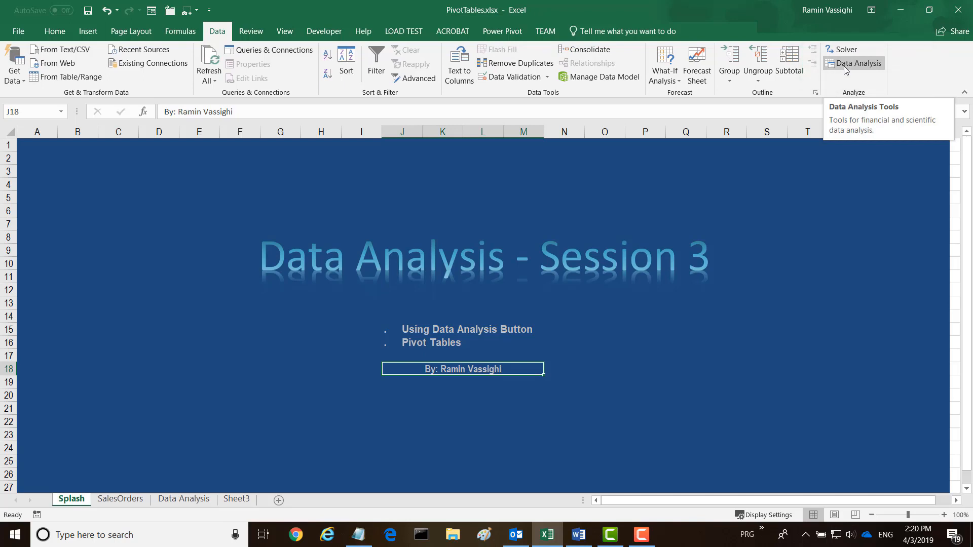
Step: Look over the Data Analysis and Sheet3 worksheets, returning to the Data Analysis sheet
left_click(190, 500)
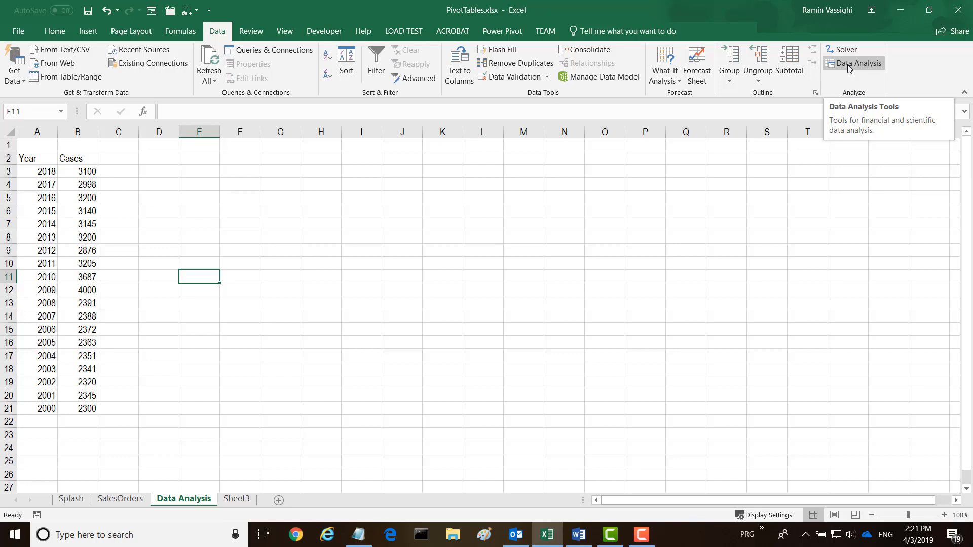
left_click(237, 499)
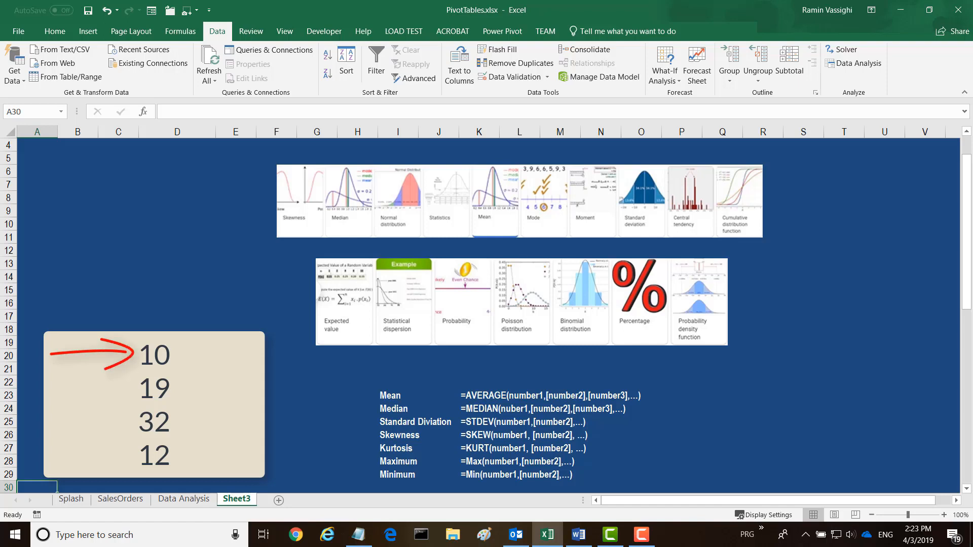
left_click(191, 501)
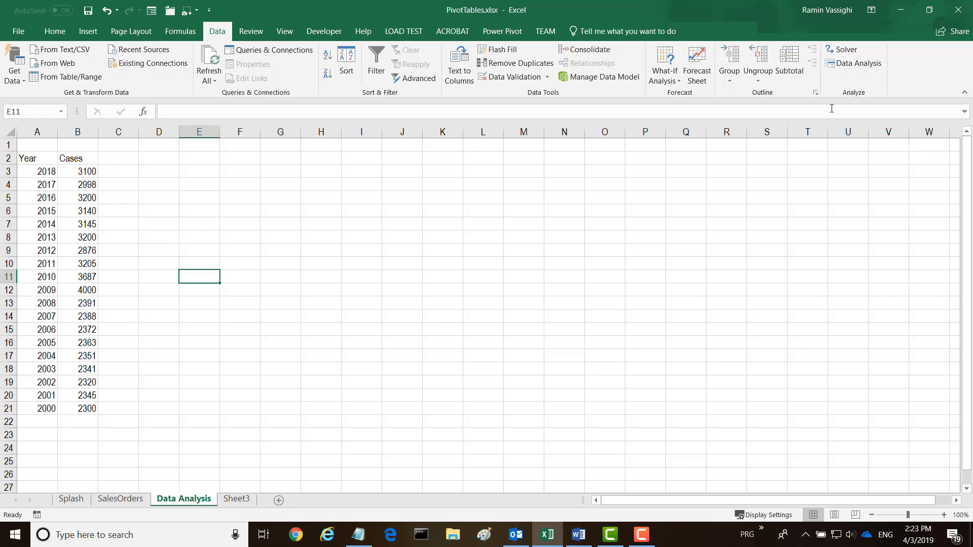
Step: Start the Descriptive Statistics analysis tool and set its input range to the Cases values B3:B21
left_click(837, 64)
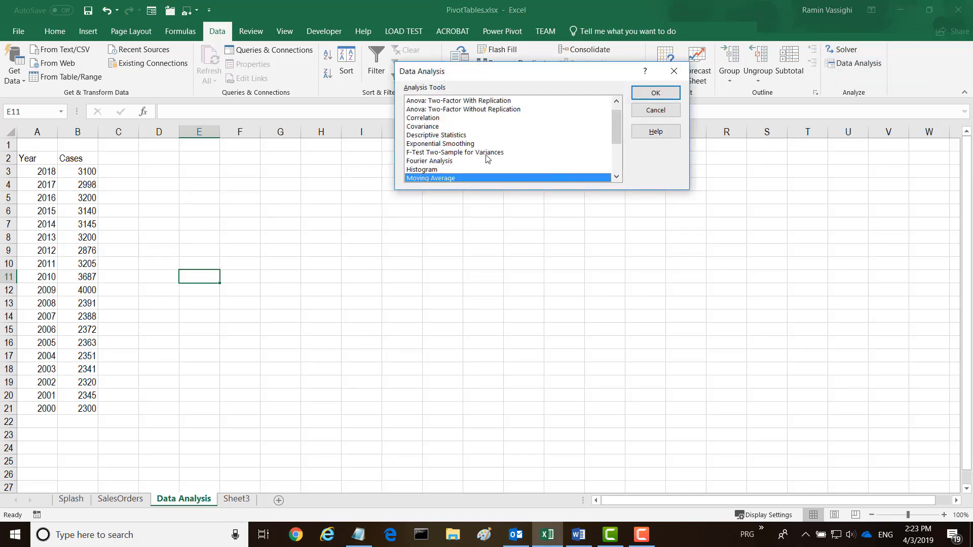
left_click(405, 137)
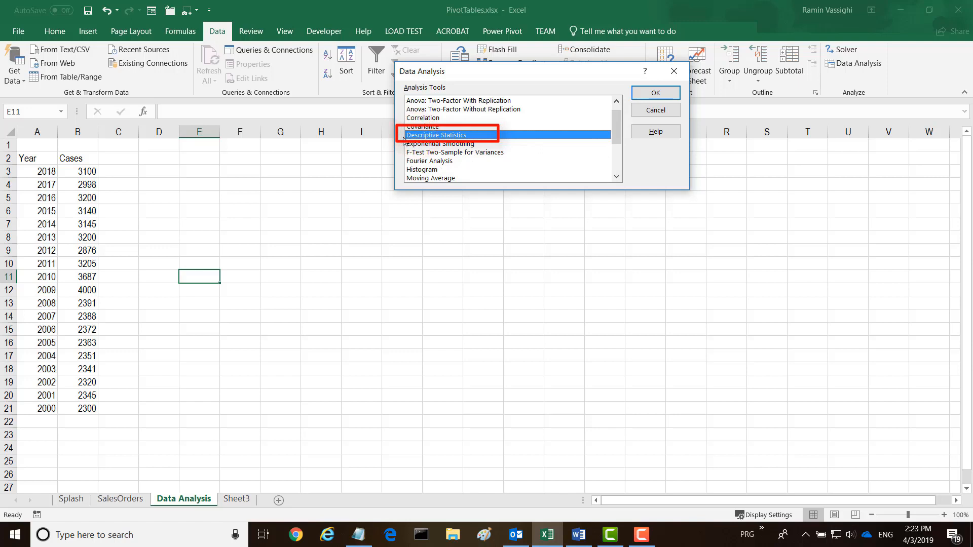
left_click(655, 94)
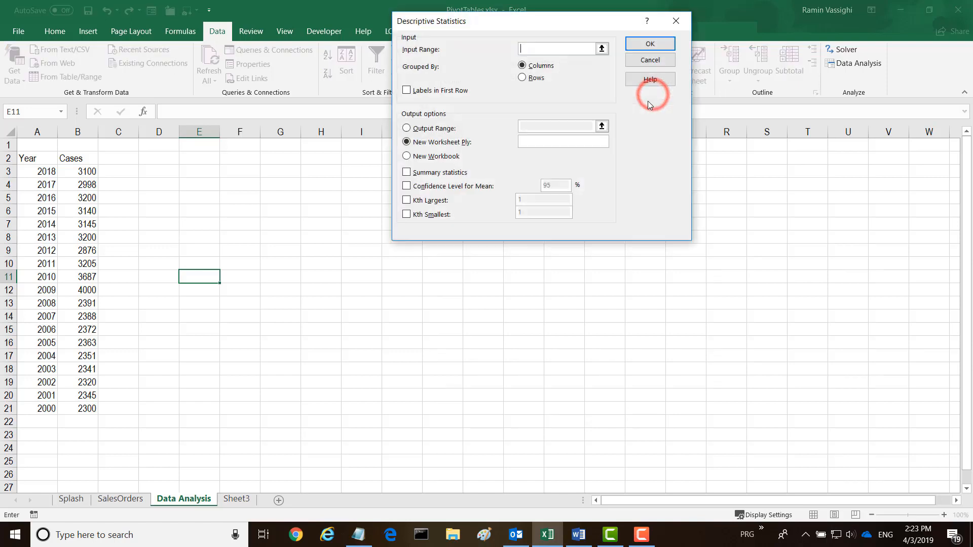
left_click(523, 49)
left_click_drag(88, 169, 80, 406)
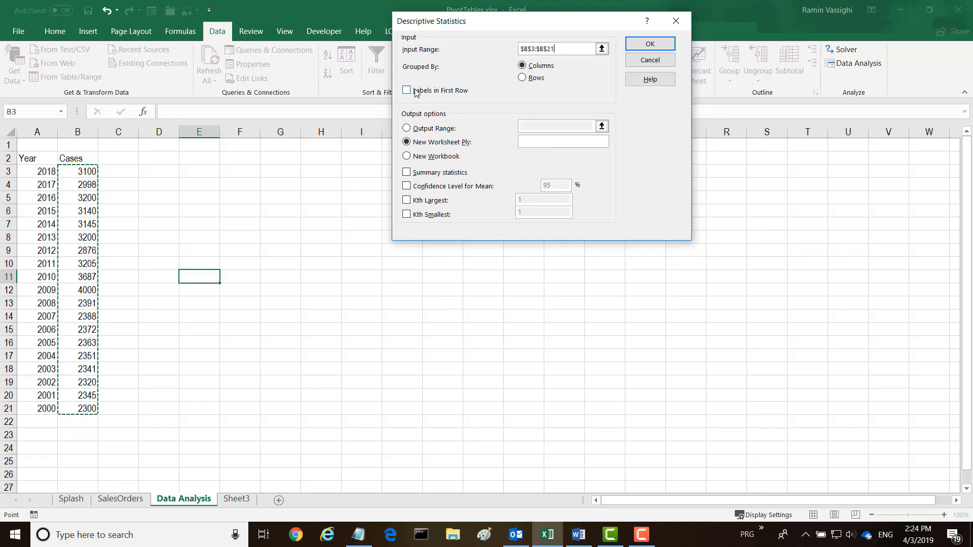
Step: Send the output to cell E3 with summary statistics and a 95% confidence level for the mean, and run it
left_click(407, 129)
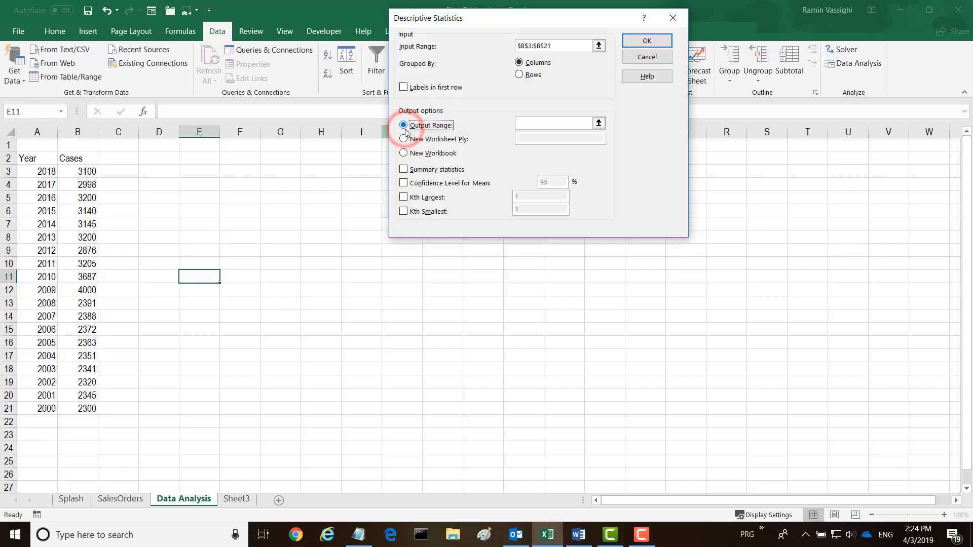
left_click(519, 123)
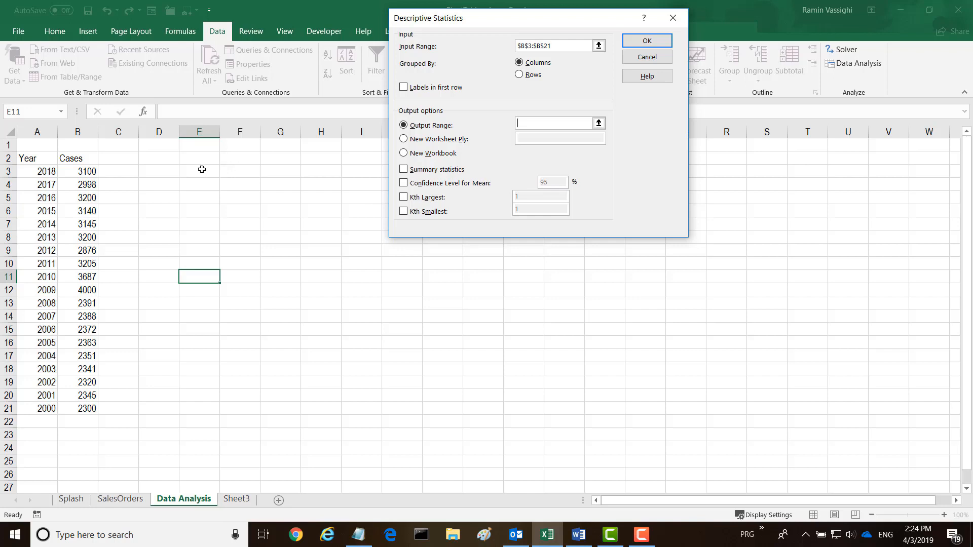
left_click(202, 169)
left_click(403, 170)
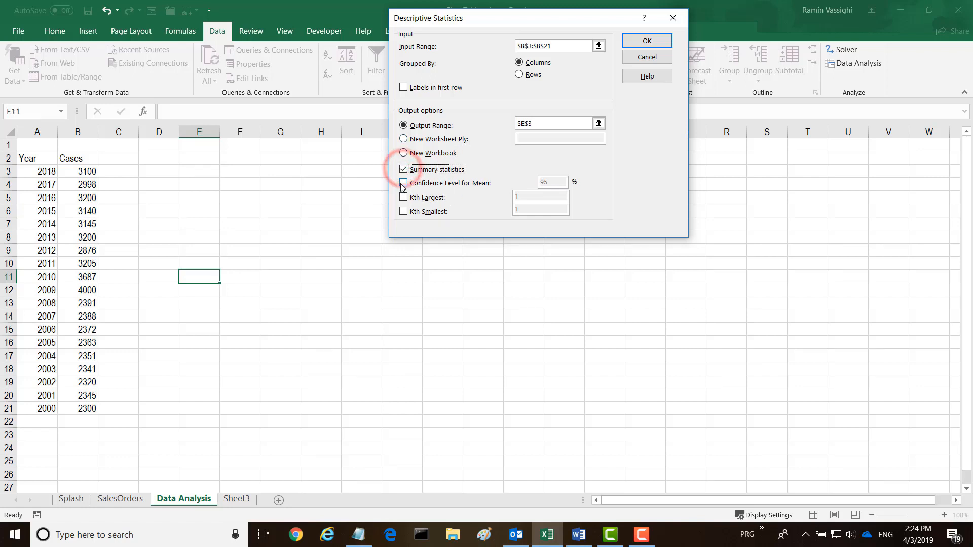
left_click(403, 183)
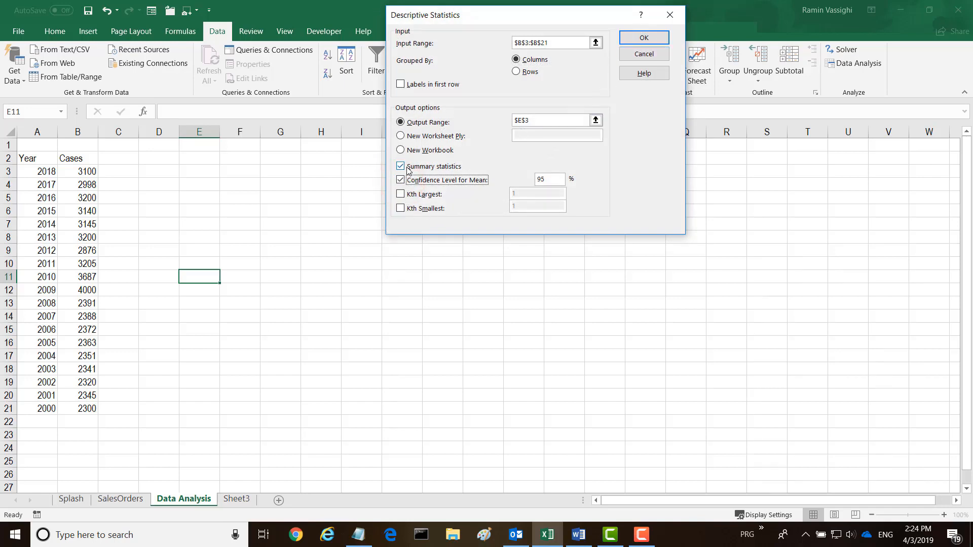
left_click(644, 38)
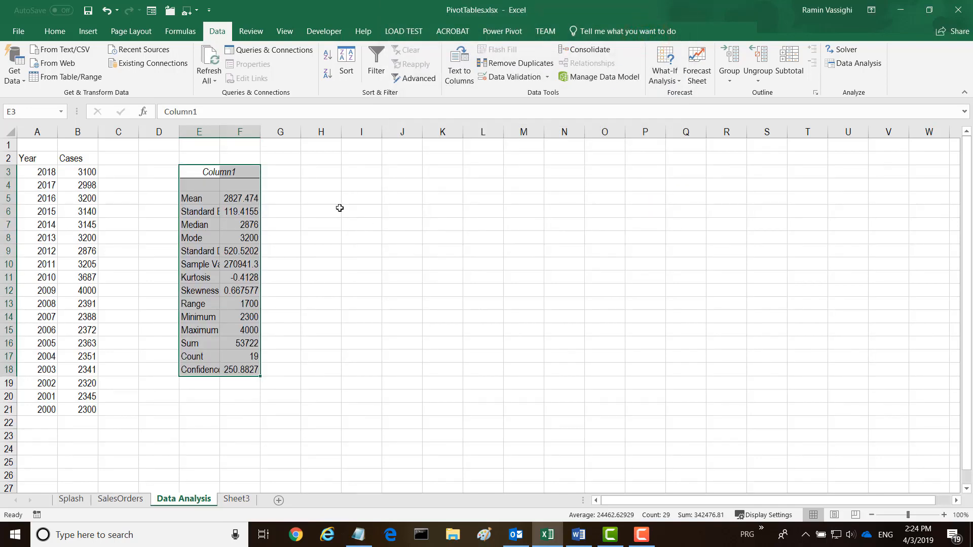
Step: Autofit columns E and F and format the statistics values F5:F18 as numbers with two decimals
double_click(221, 130)
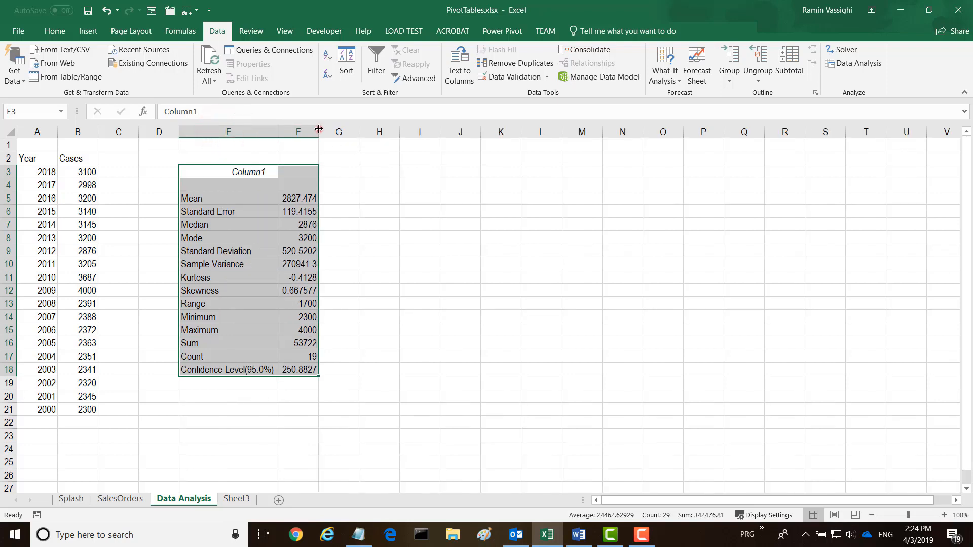
double_click(318, 129)
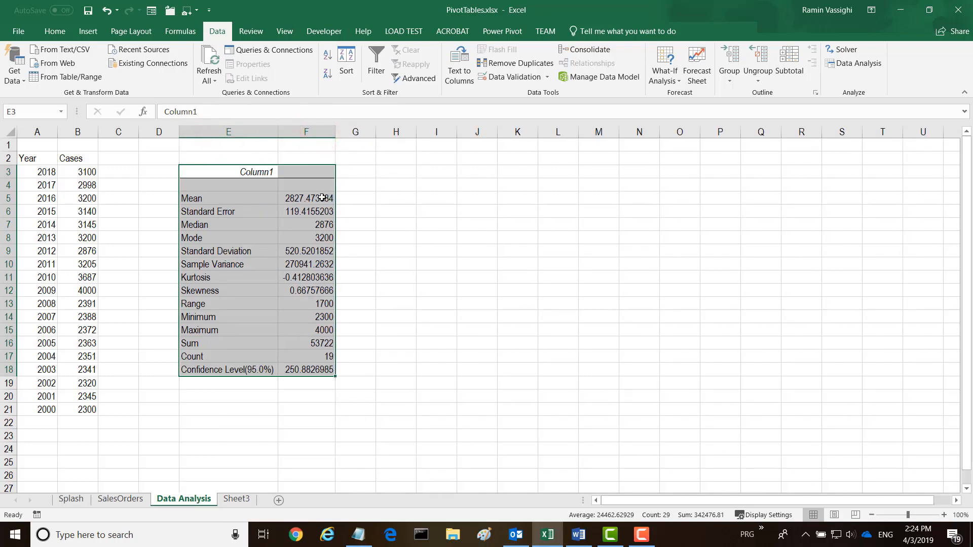
left_click_drag(294, 198, 289, 370)
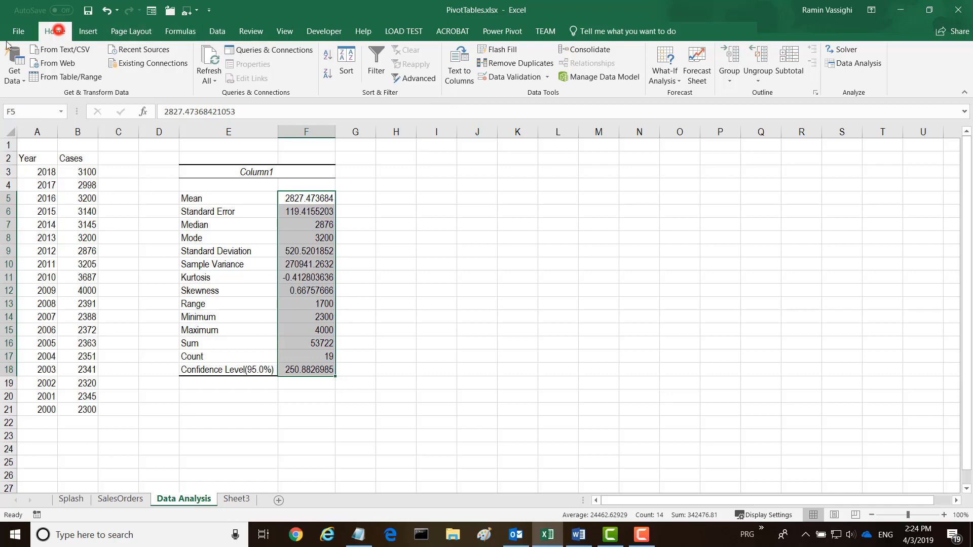
left_click(55, 32)
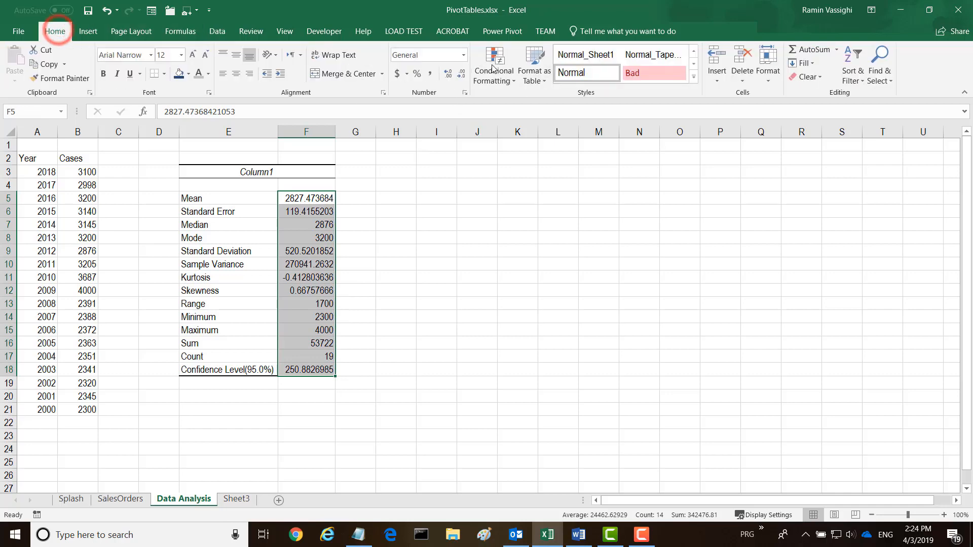
left_click(459, 74)
left_click(460, 75)
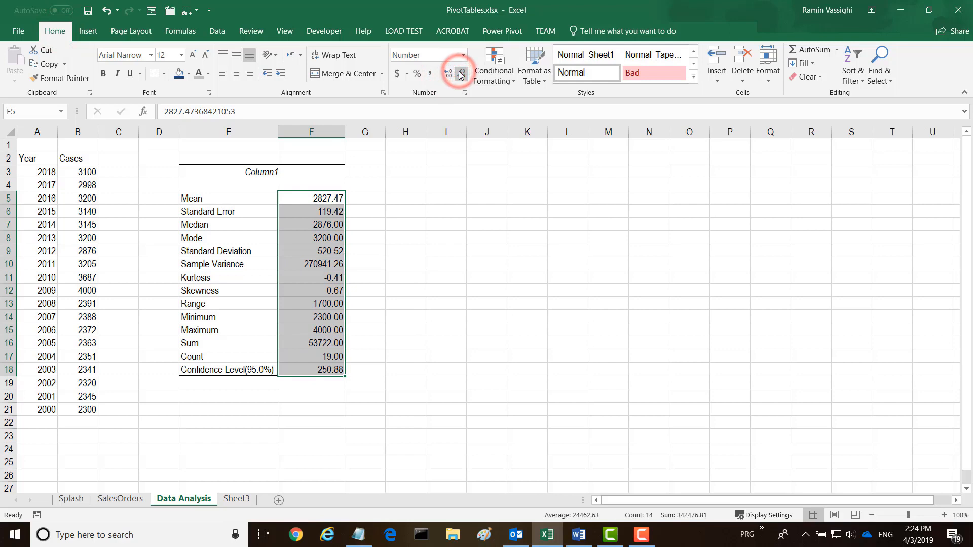
left_click(395, 194)
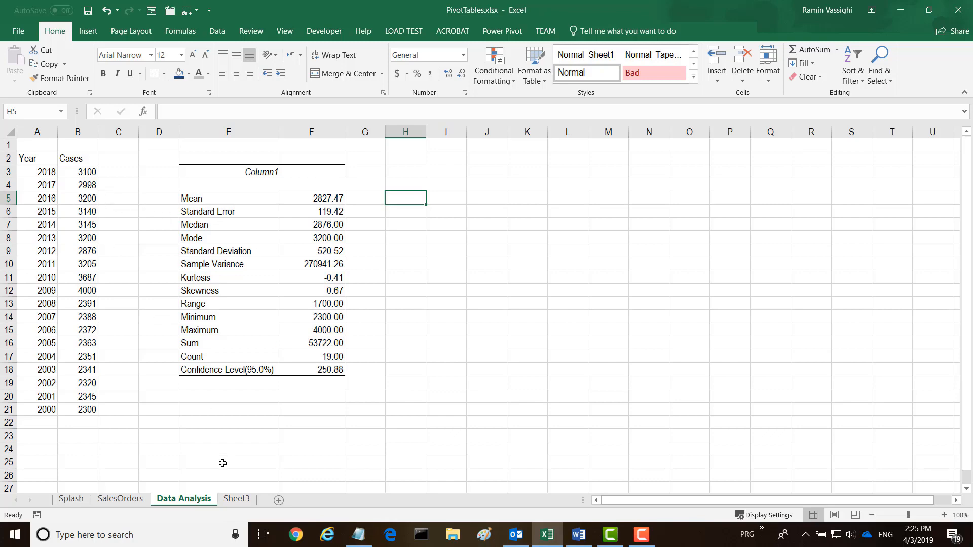
left_click(236, 500)
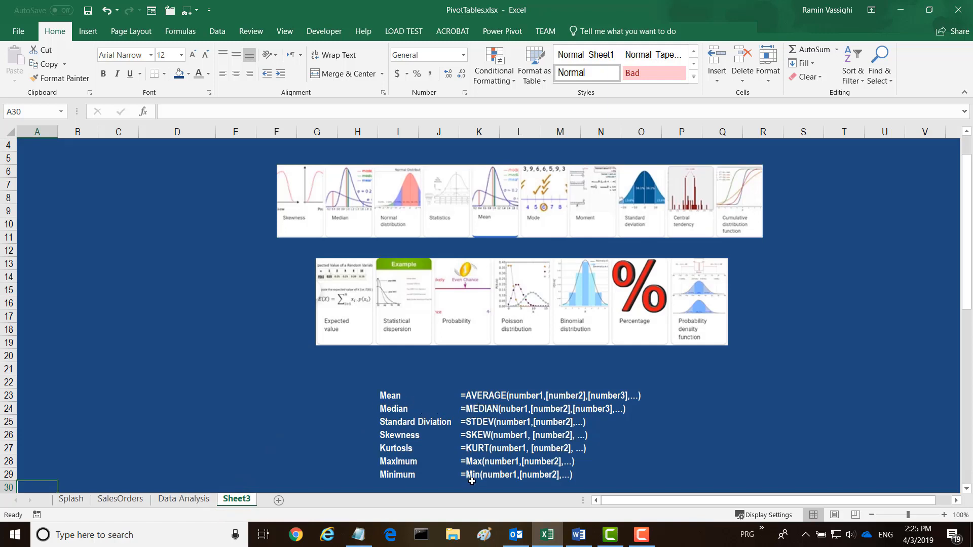
left_click(181, 501)
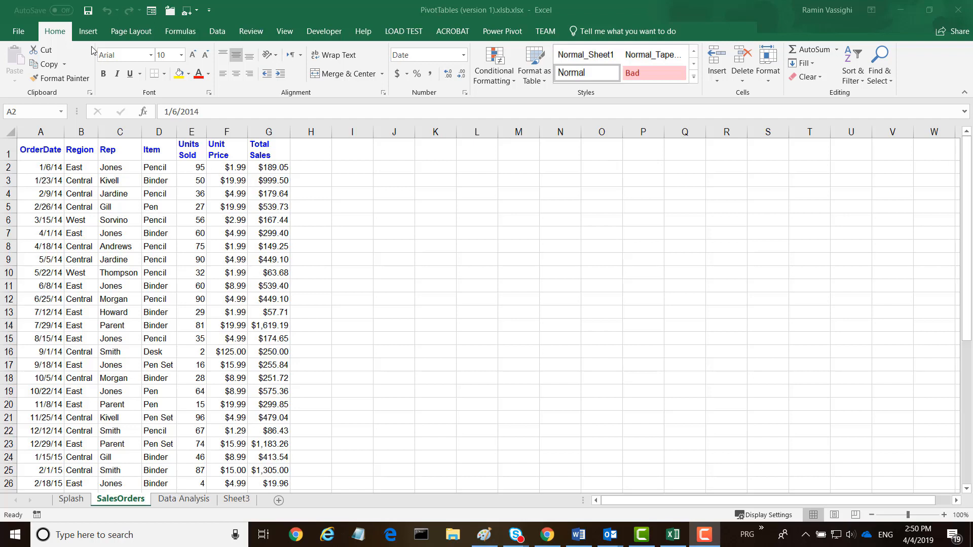
Step: Browse the recommended PivotTables for the sales orders data without inserting one
left_click(39, 167)
left_click(90, 31)
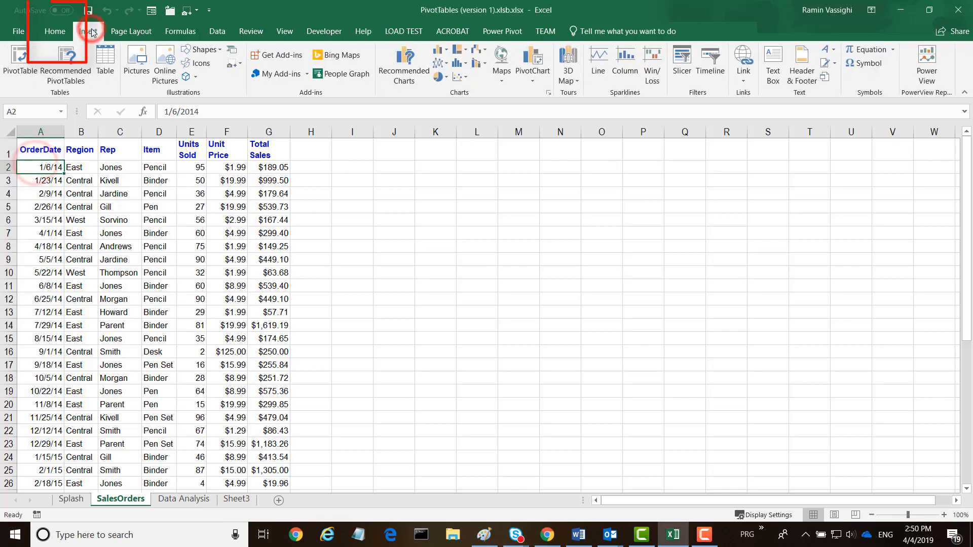
left_click(69, 65)
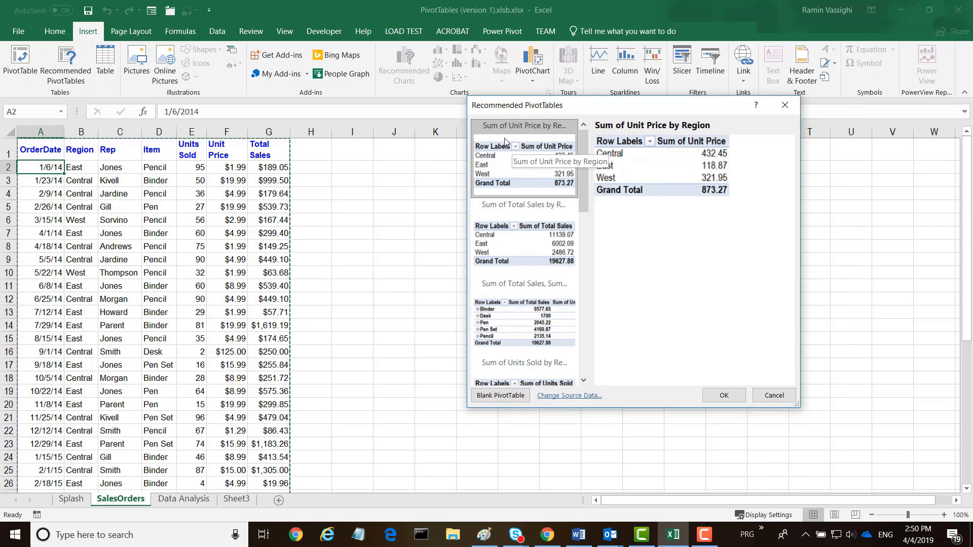
scroll(510, 281, "down", 3)
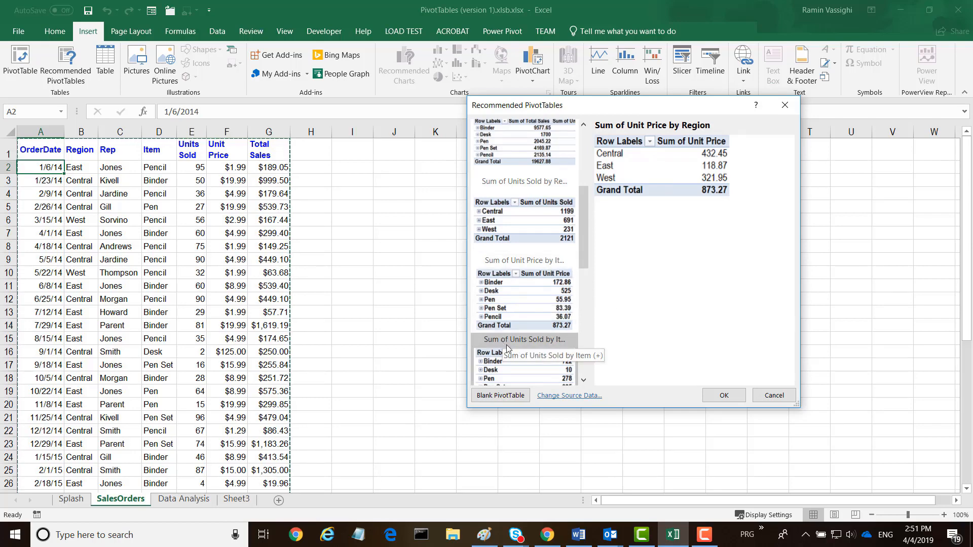
left_click_drag(584, 221, 583, 315)
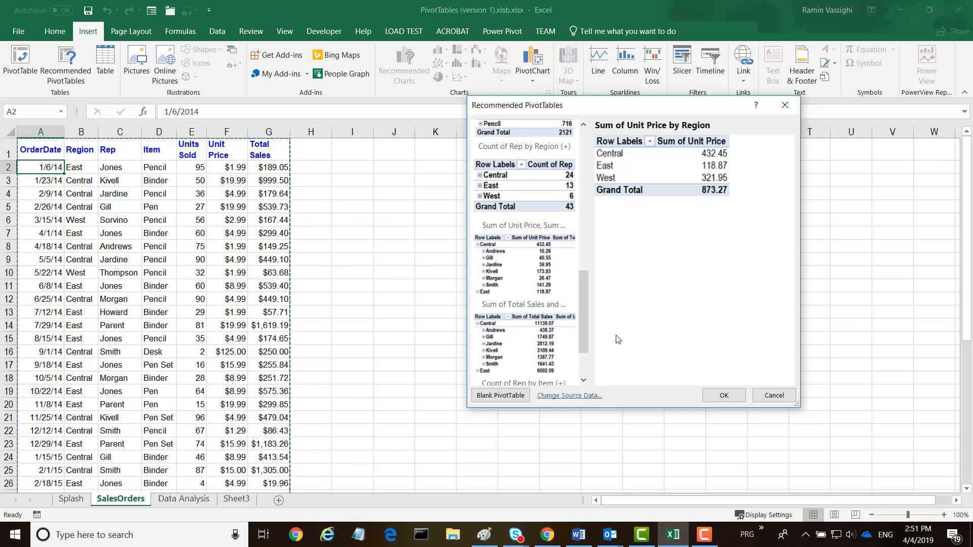
left_click(758, 397)
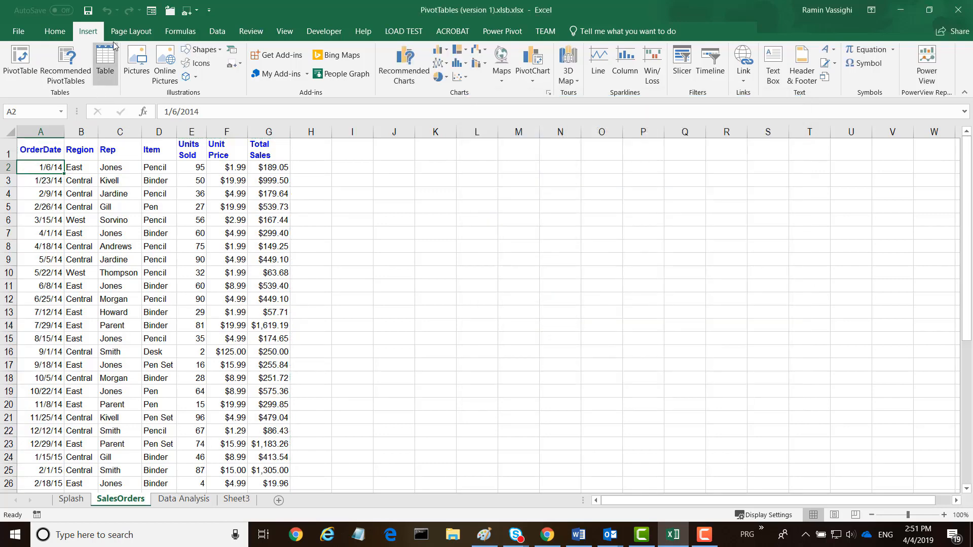
Step: Insert a PivotTable from the SalesOrders range $A$1:$G$44 on a new worksheet
left_click(87, 32)
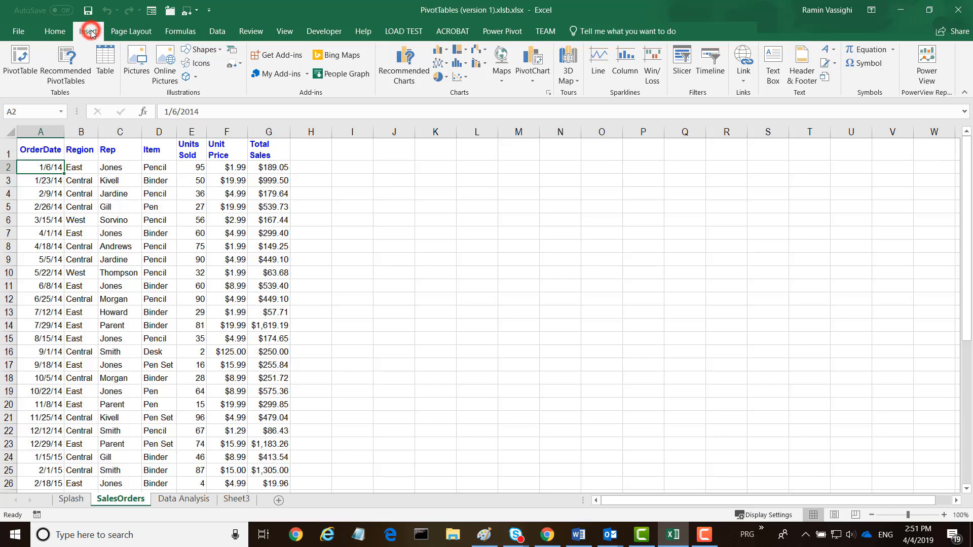
left_click(19, 61)
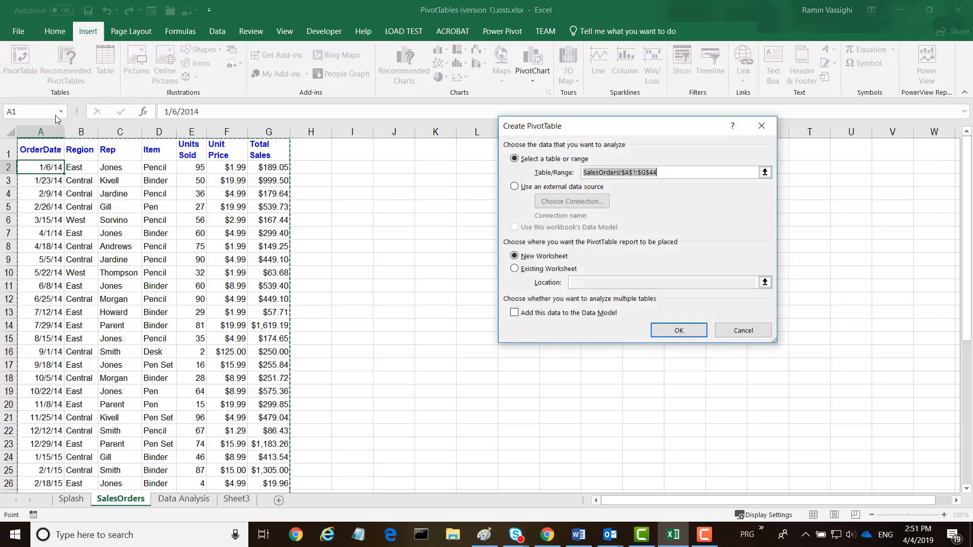
left_click_drag(966, 186, 968, 377)
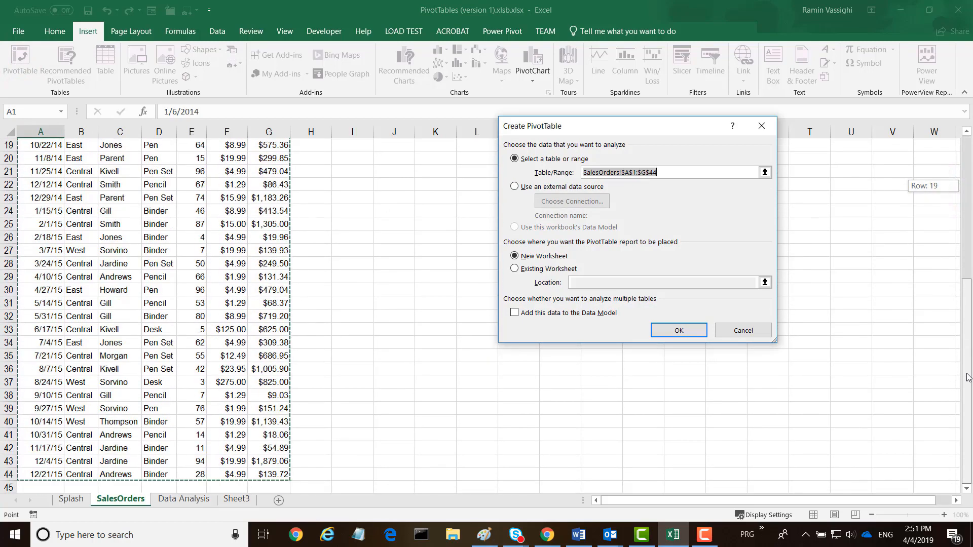
left_click_drag(970, 350, 970, 208)
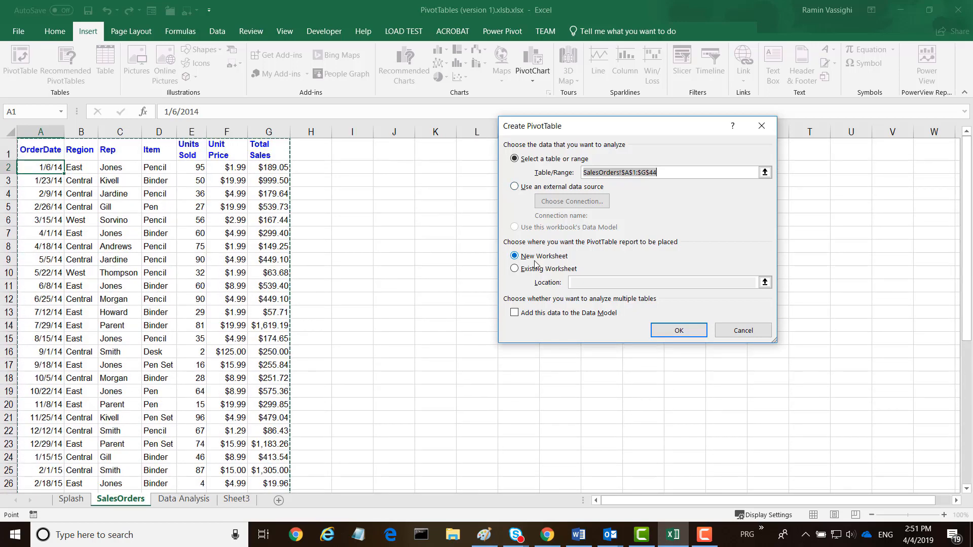
left_click(679, 330)
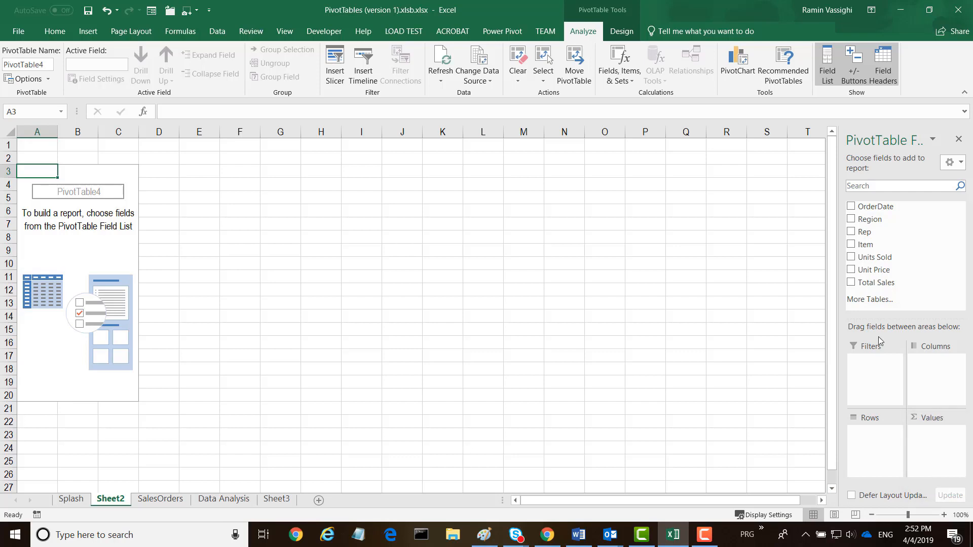
left_click(852, 273)
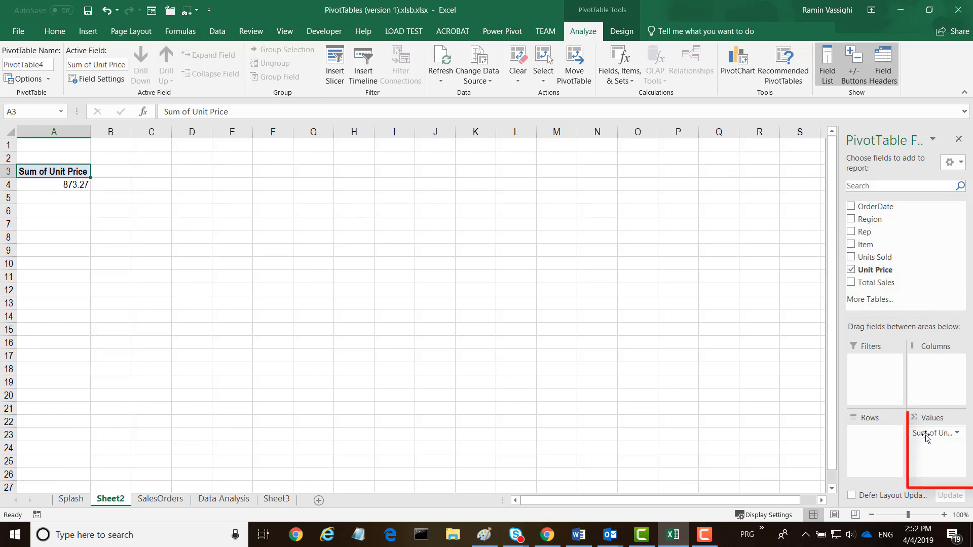
left_click_drag(932, 439, 64, 190)
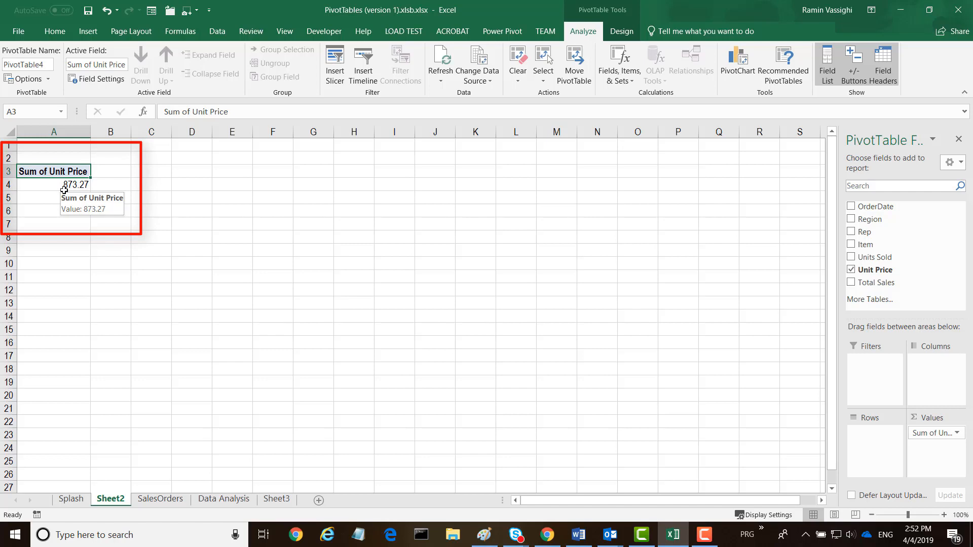
left_click(851, 270)
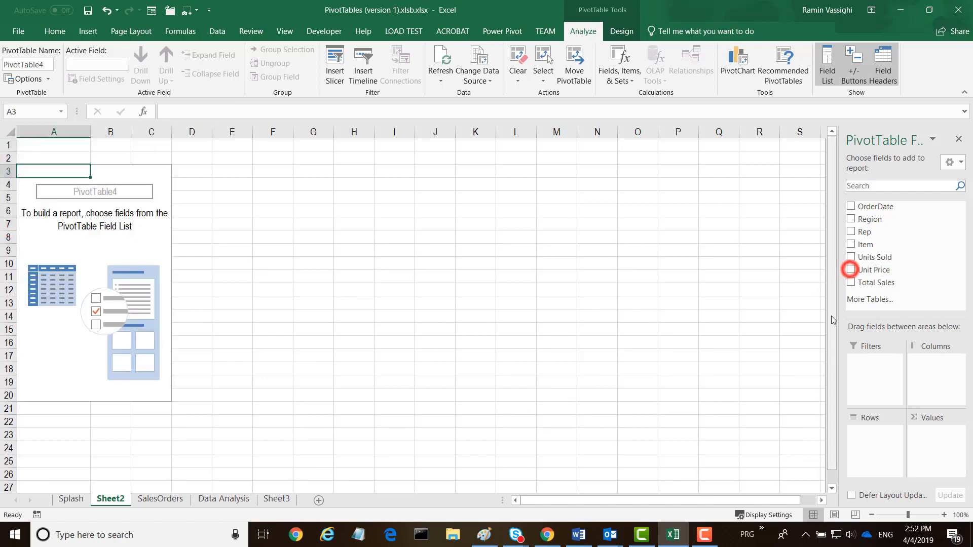
Step: Sum Total Sales by Item in the PivotTable, adding Rep as a second row level beneath Item
left_click(851, 283)
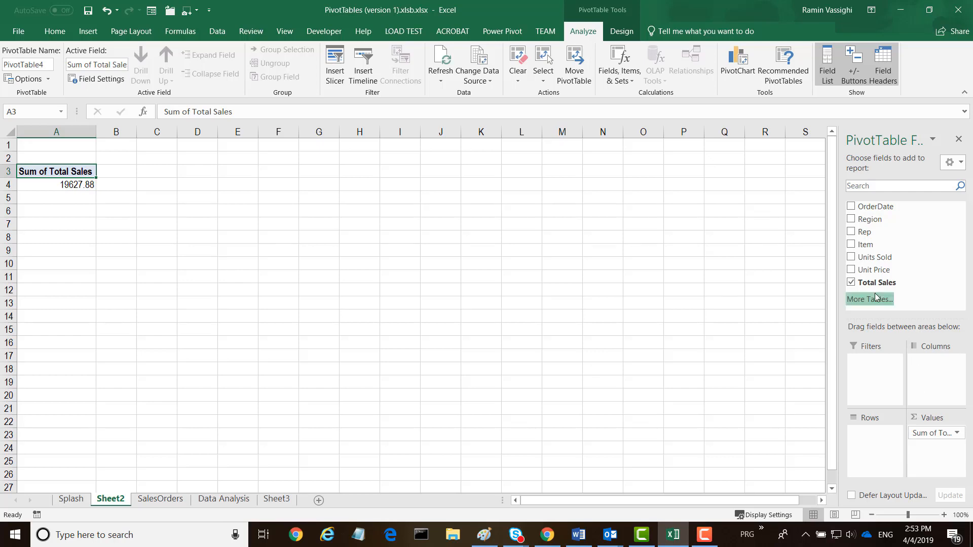
left_click(851, 245)
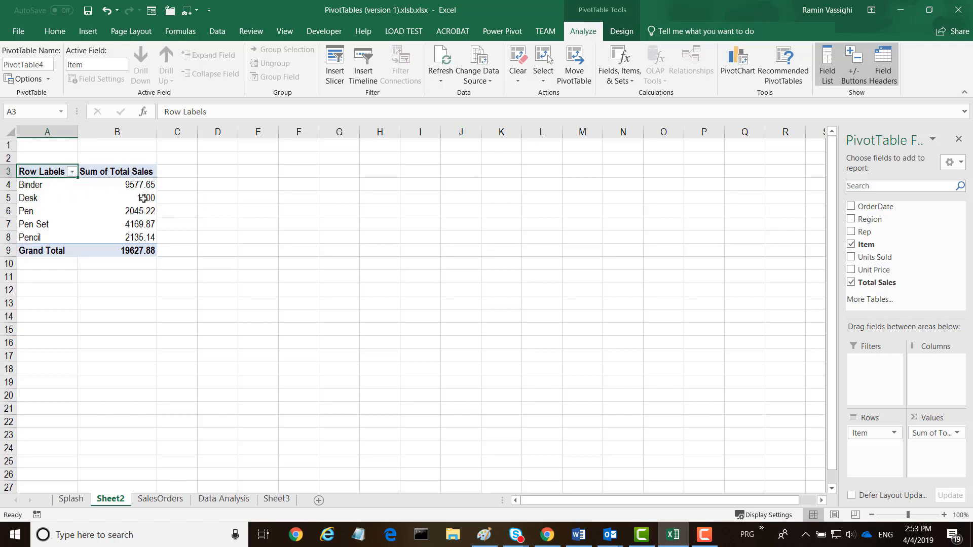
mouse_move(145, 186)
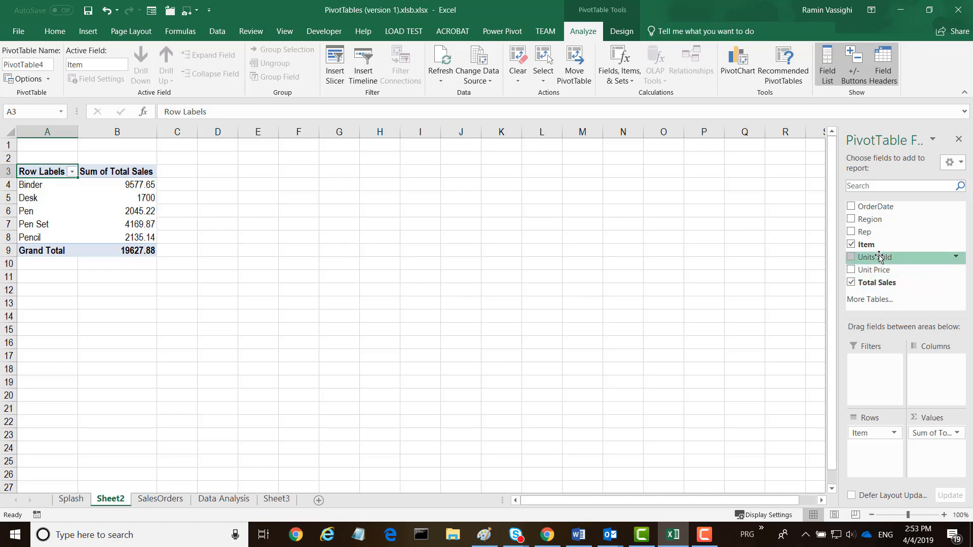
left_click(852, 232)
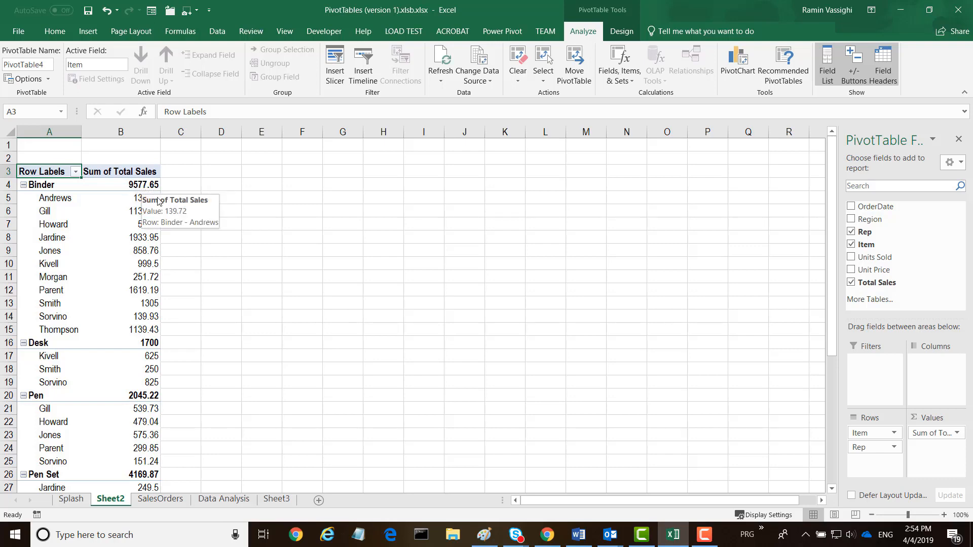
Step: Select the Binder sales values for the reps, B5:B15, to check their total
left_click_drag(156, 198, 142, 332)
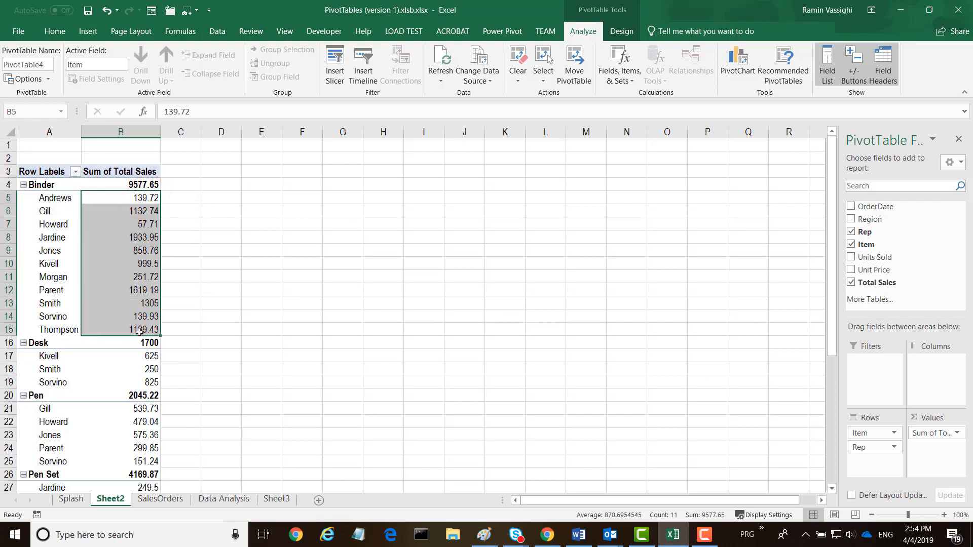
left_click(202, 212)
left_click(121, 200)
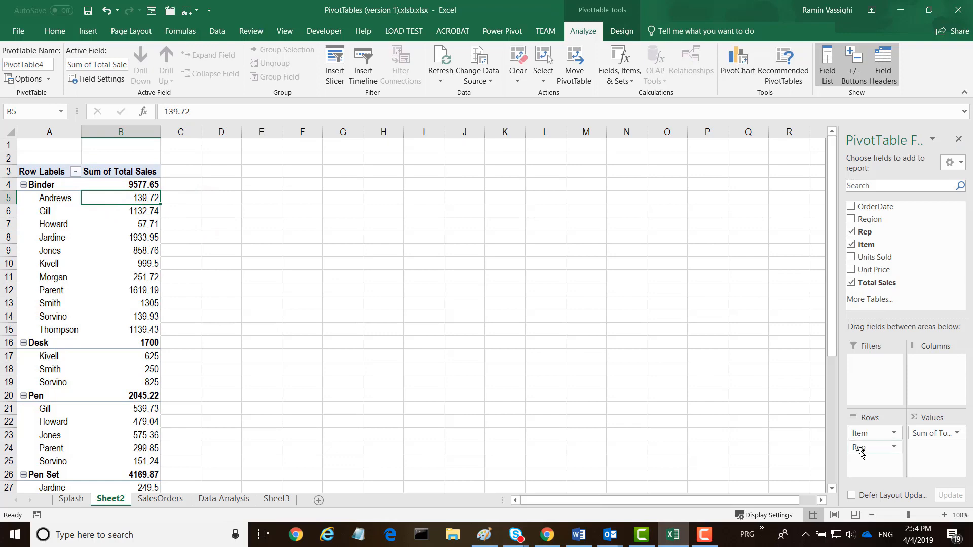
Step: Pivot the table so Rep becomes the row field and Item the column field
left_click_drag(860, 452, 936, 384)
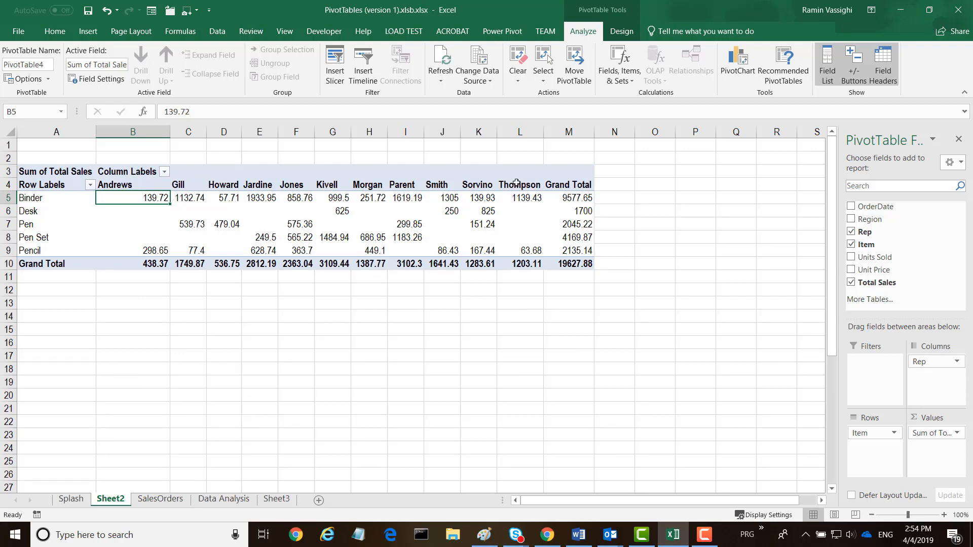
mouse_move(254, 221)
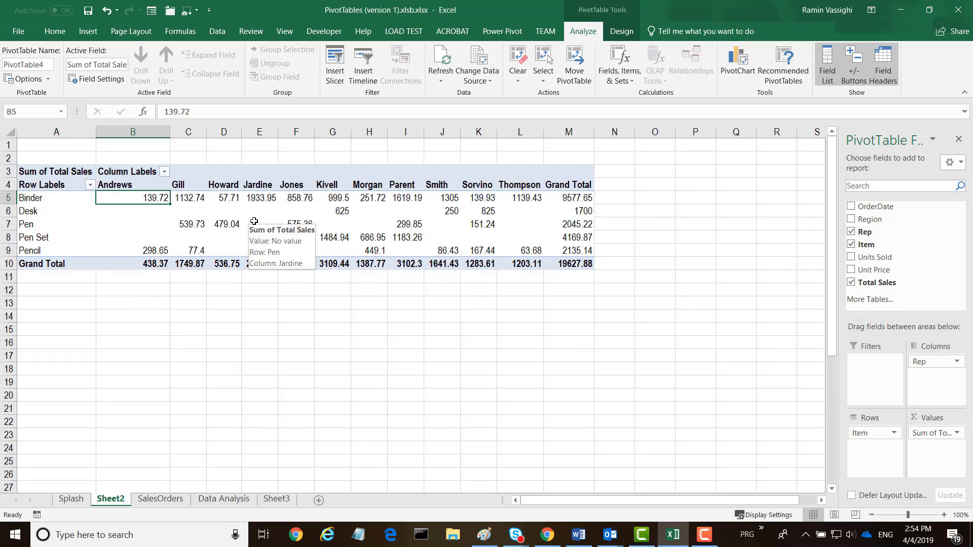
mouse_move(925, 362)
left_mouse_down()
mouse_move(890, 441)
mouse_move(925, 362)
left_mouse_up()
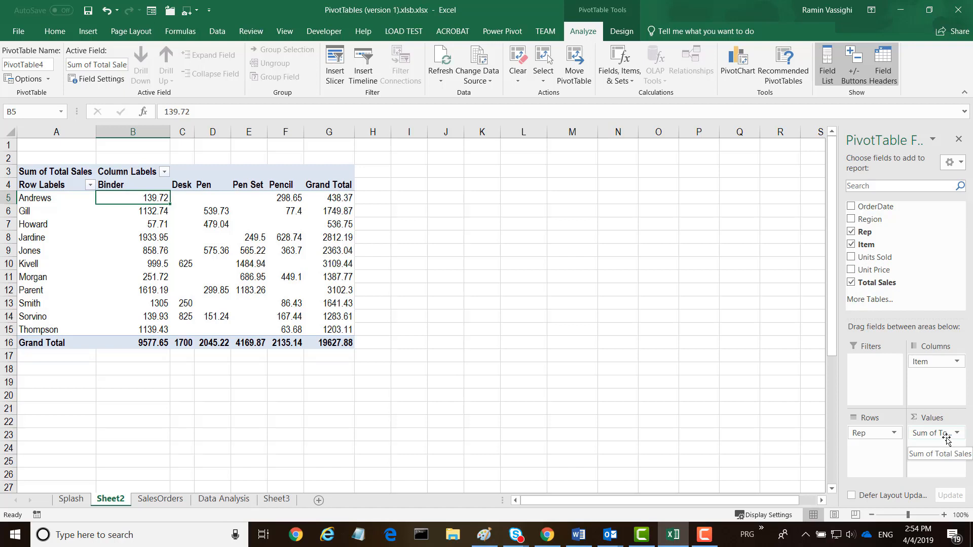
Step: Replace Sum of Total Sales with Units Sold as the summed value
left_click_drag(946, 439, 855, 263)
left_click(851, 258)
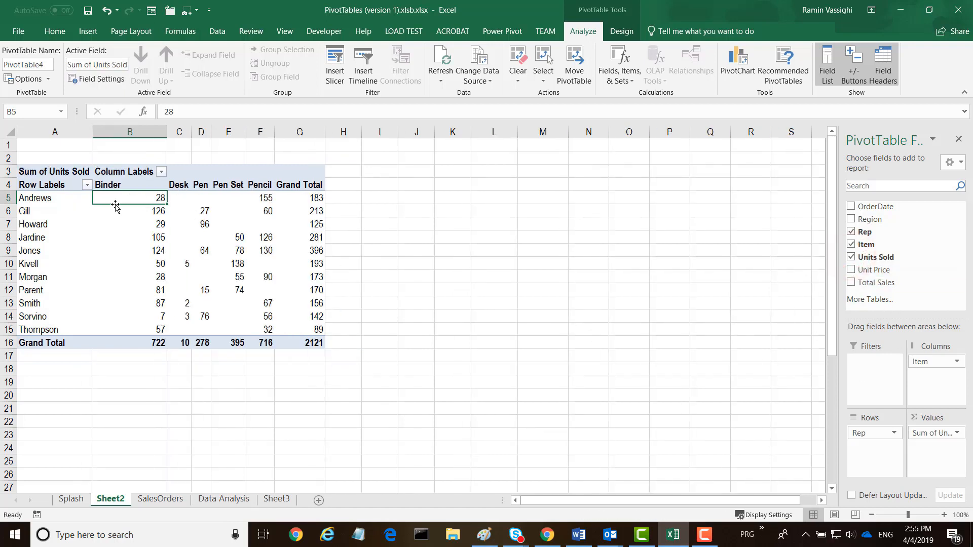
Step: Add Region to the PivotTable and move it into the report filter area
mouse_move(160, 199)
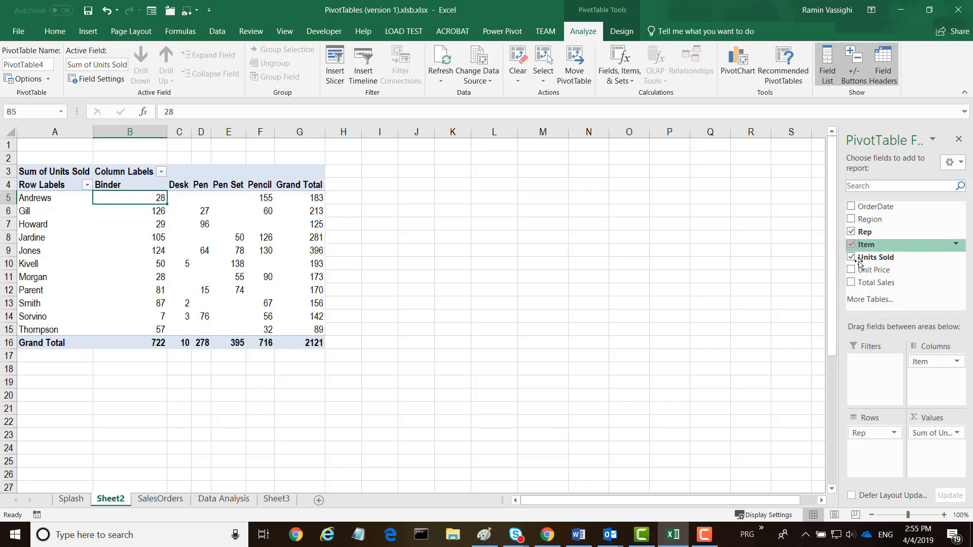
left_click(851, 221)
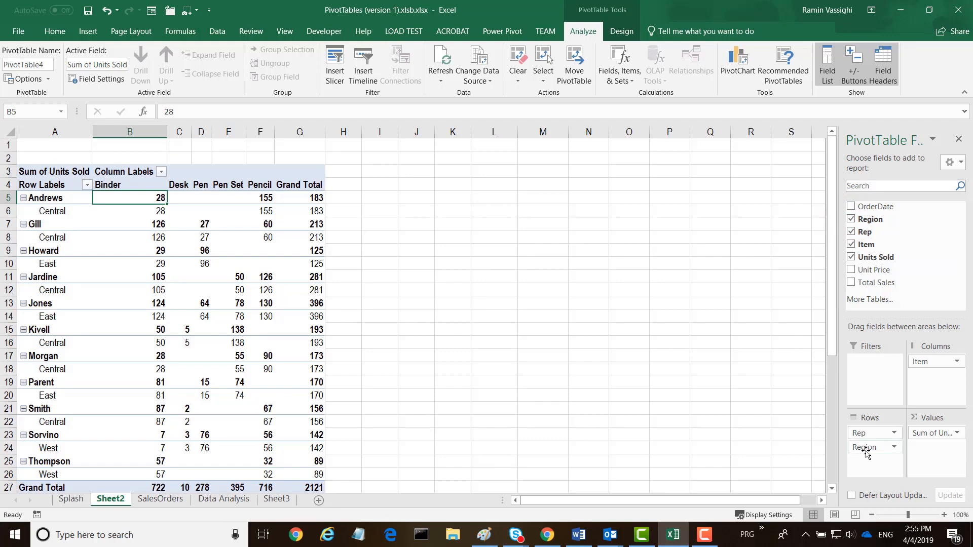
left_click_drag(866, 448, 932, 380)
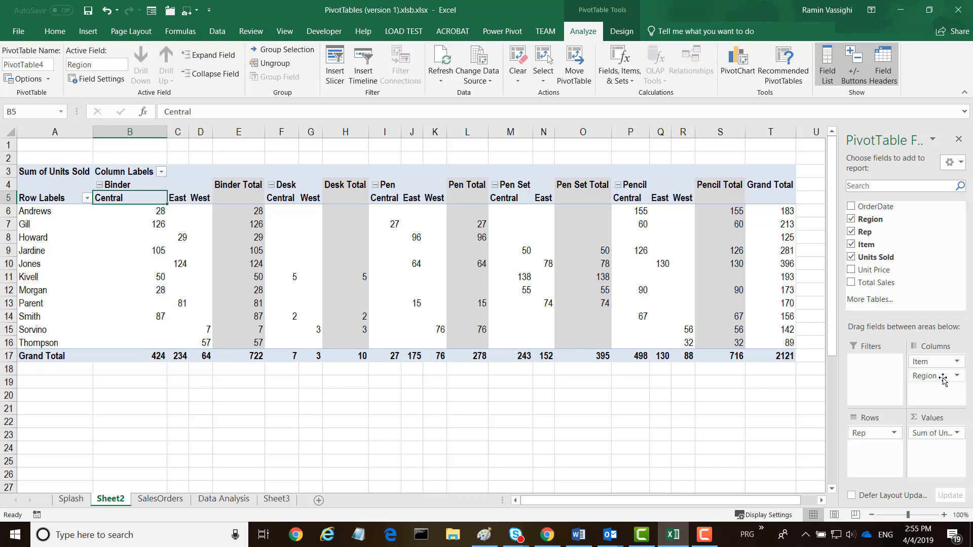
left_click_drag(943, 379, 882, 379)
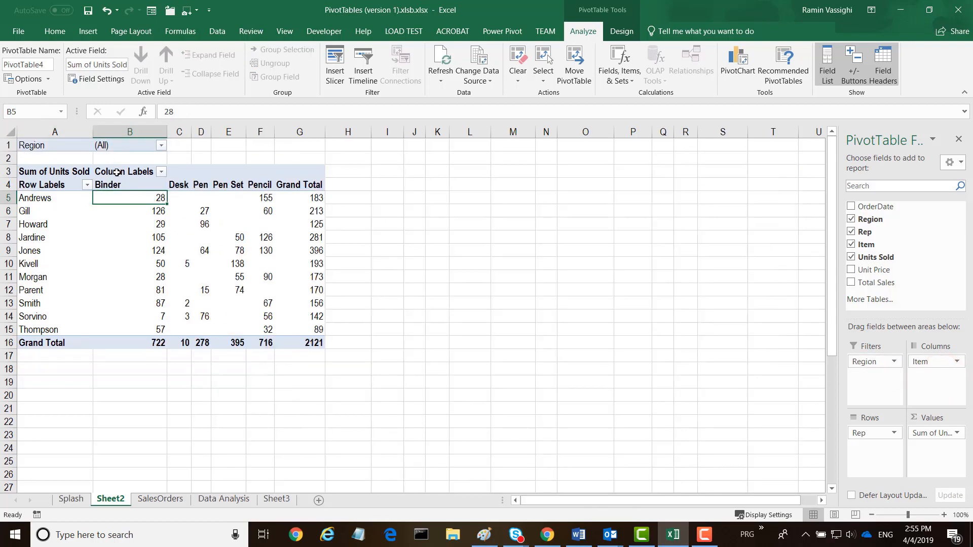
Step: Filter the PivotTable by Region to show only East, enabling multiple item selection
left_click(161, 147)
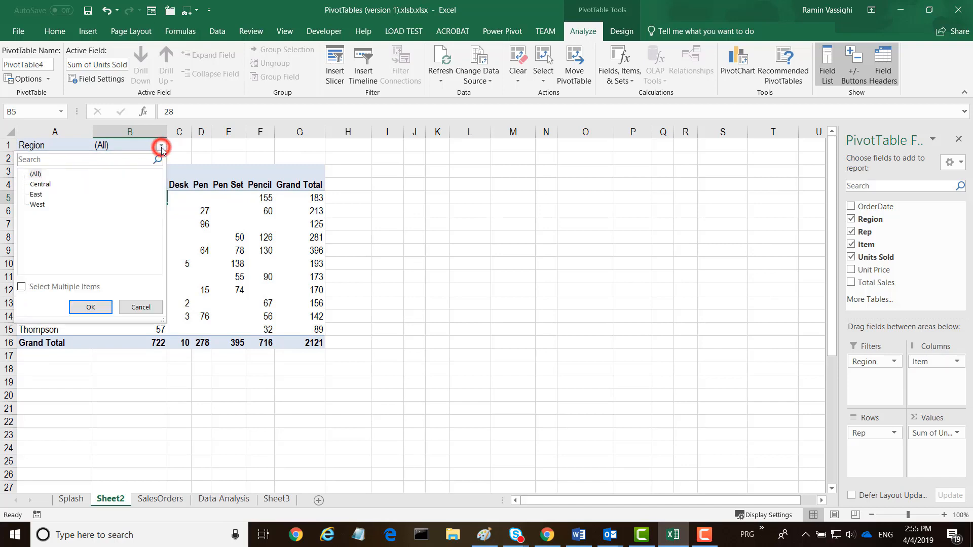
left_click(23, 288)
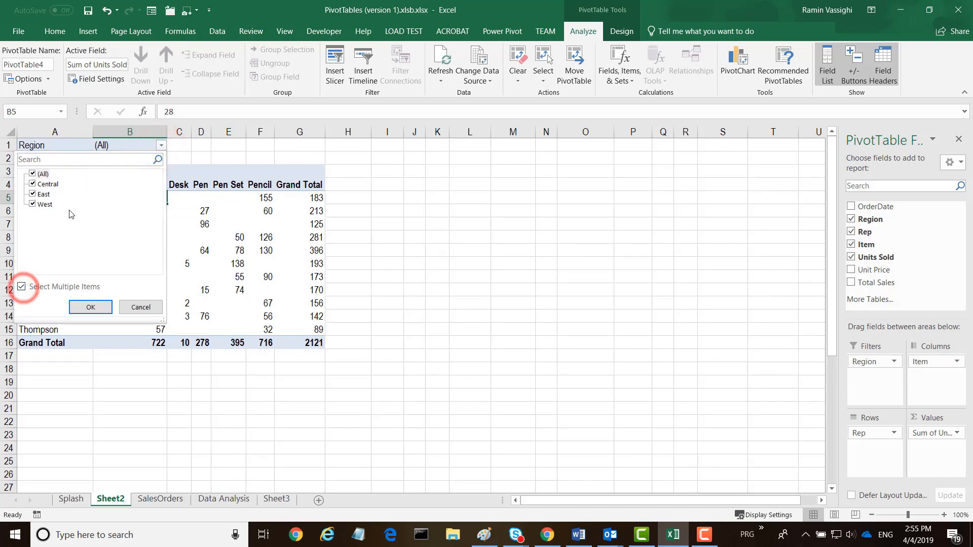
left_click(33, 174)
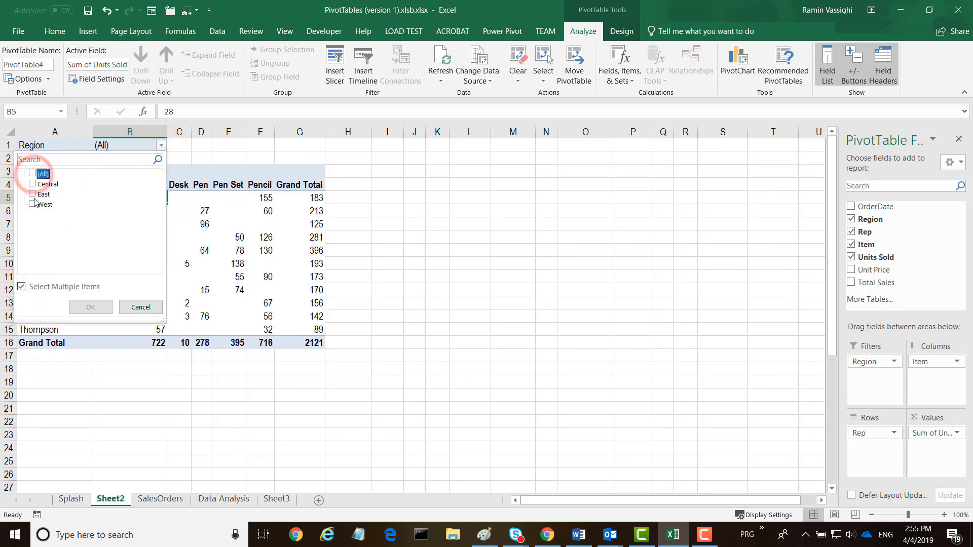
left_click(33, 195)
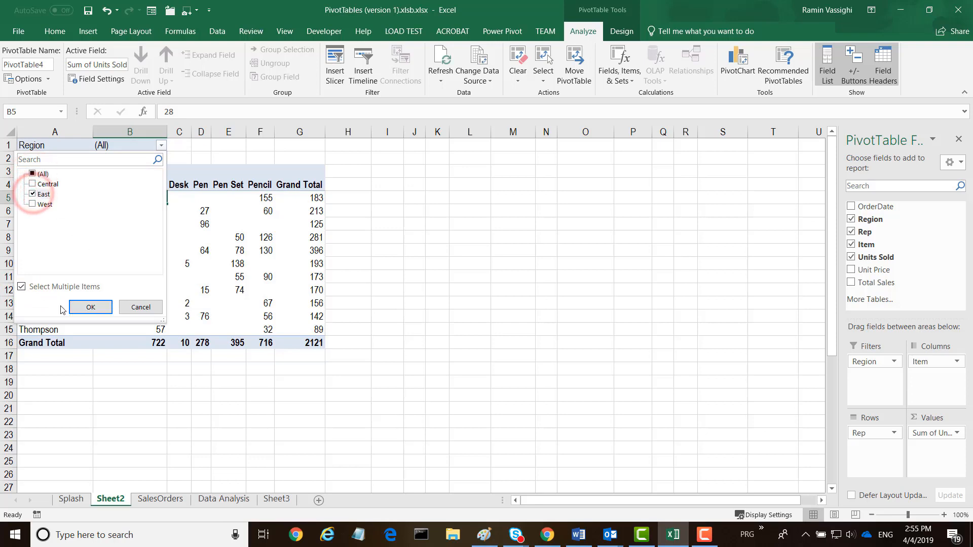
left_click(92, 308)
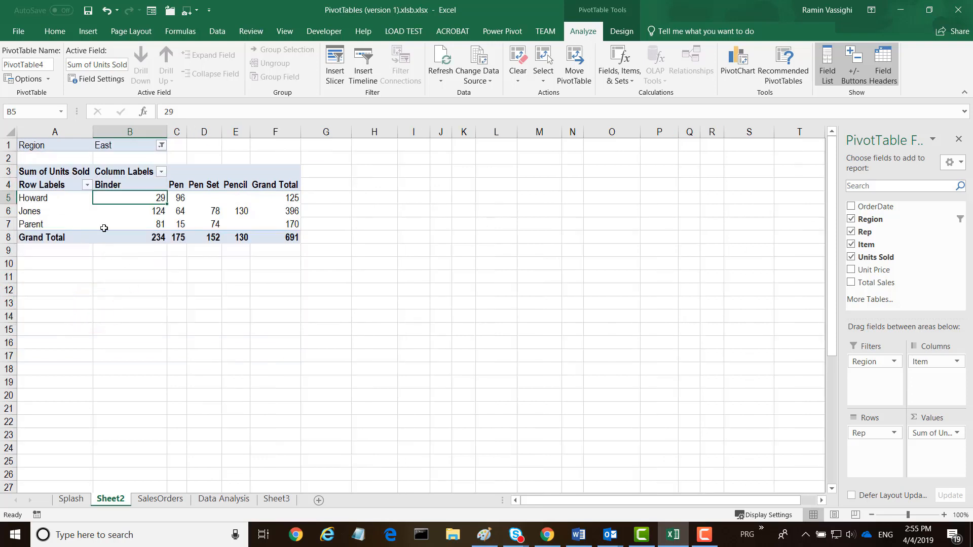
Step: Change the Region filter to show only West
left_click(163, 146)
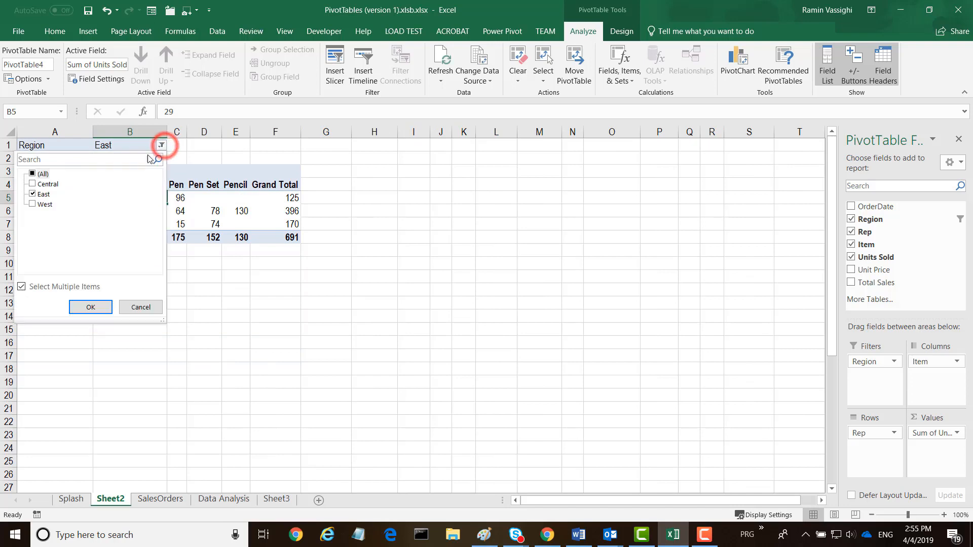
left_click(33, 205)
left_click(33, 194)
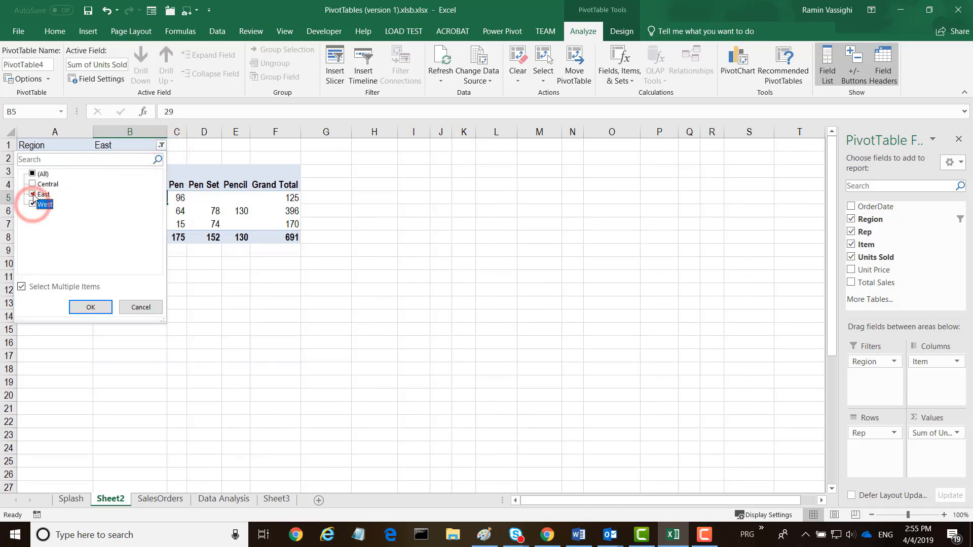
left_click(90, 310)
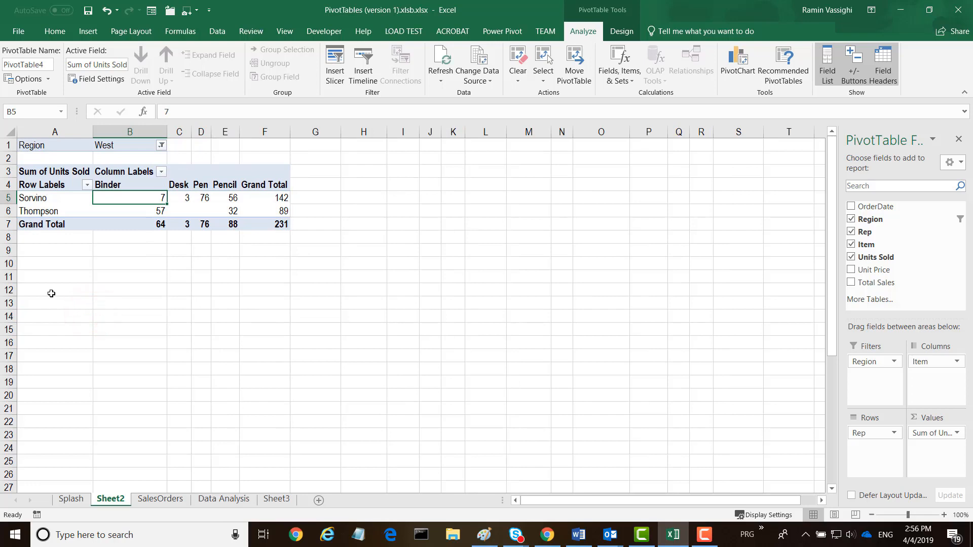
Step: Add OrderDate to the rows and expand Sorvino's 2014 year and its Qtr1 group
left_click(850, 208)
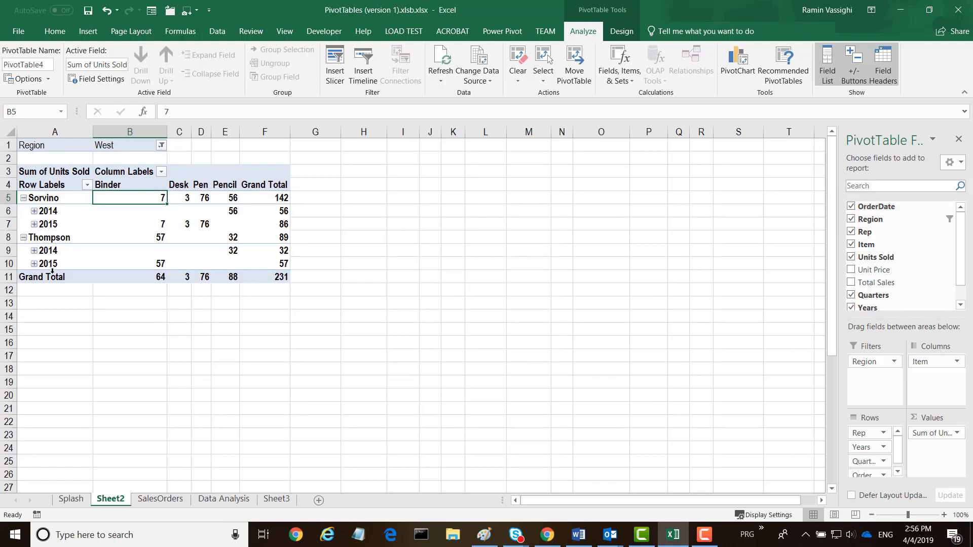
left_click(34, 212)
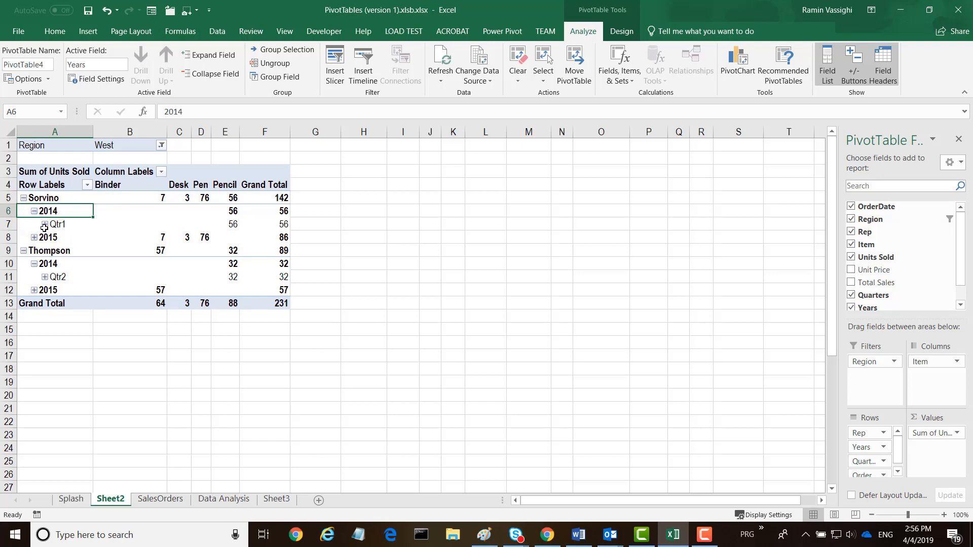
left_click(44, 226)
left_click(46, 227)
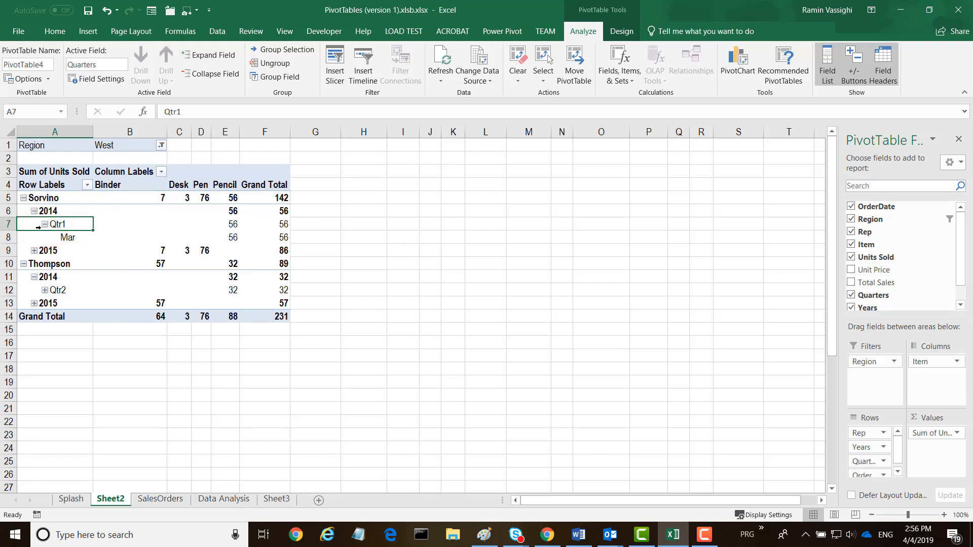
Step: Change the Region filter to show only East
left_click(162, 145)
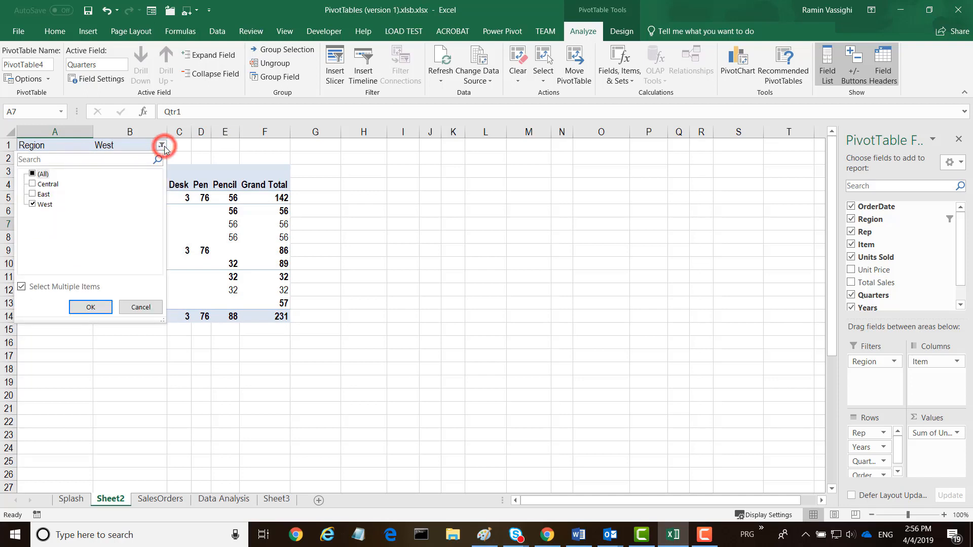
left_click(32, 195)
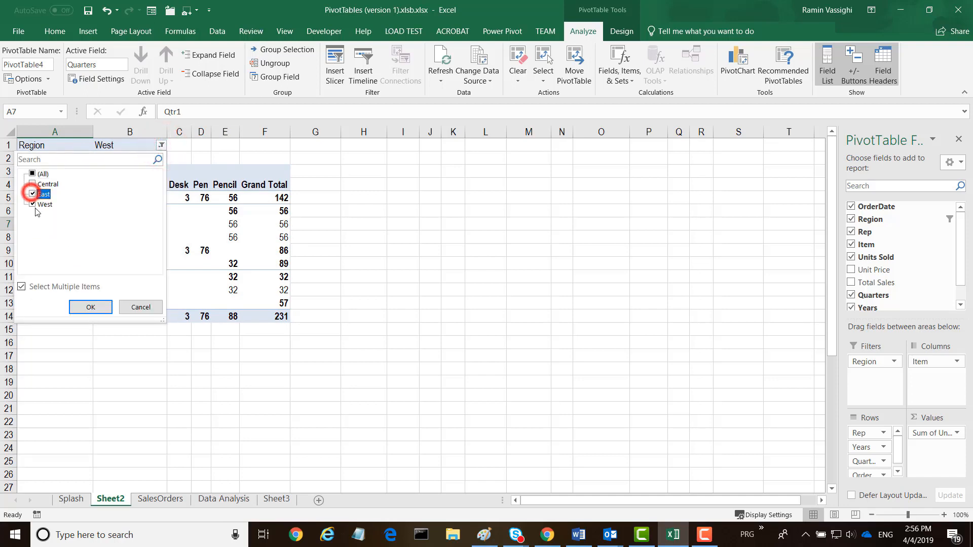
left_click(32, 205)
left_click(91, 308)
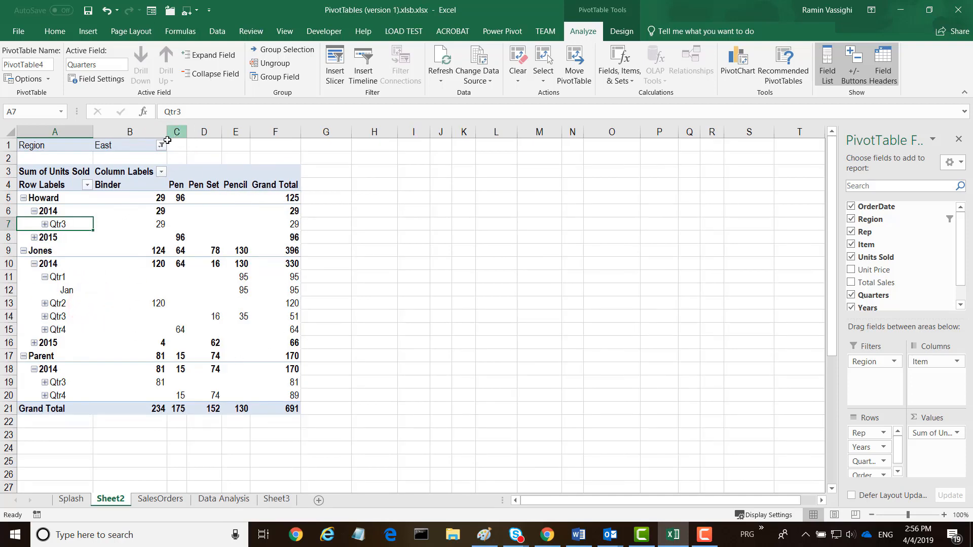
Step: Reset the Region filter to show all regions
left_click(161, 146)
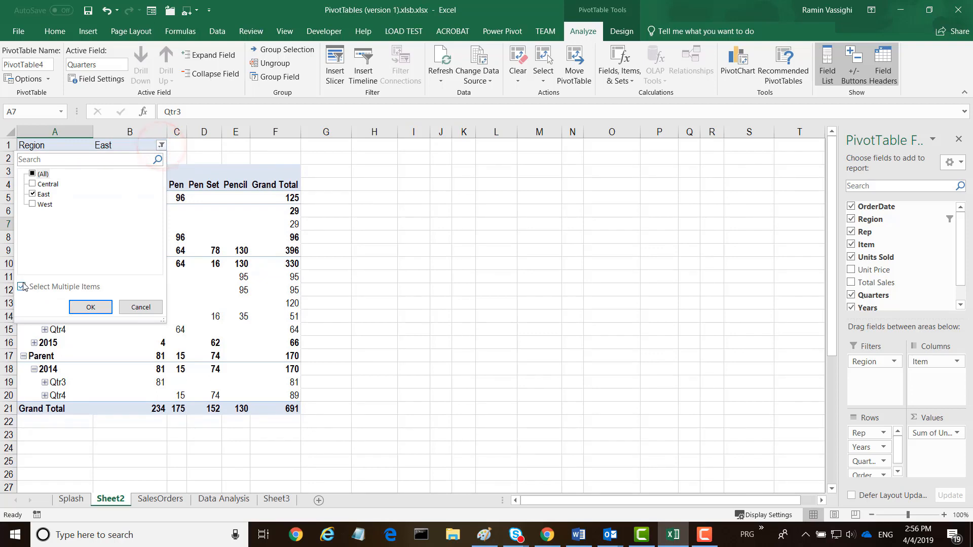
left_click(33, 175)
left_click(86, 307)
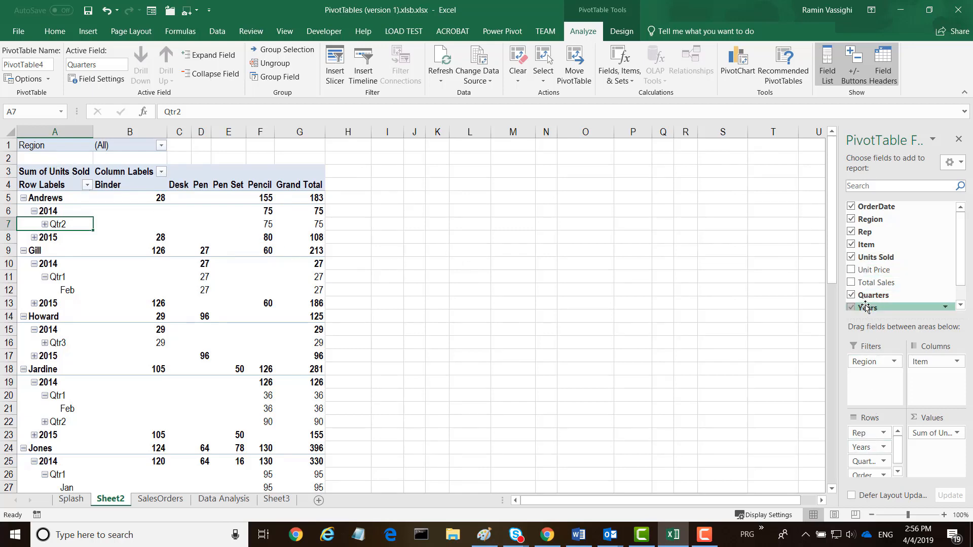
Step: Remove Quarters, Rep, Region, OrderDate and Years from the PivotTable, then add Region back as the only row field
left_click(852, 296)
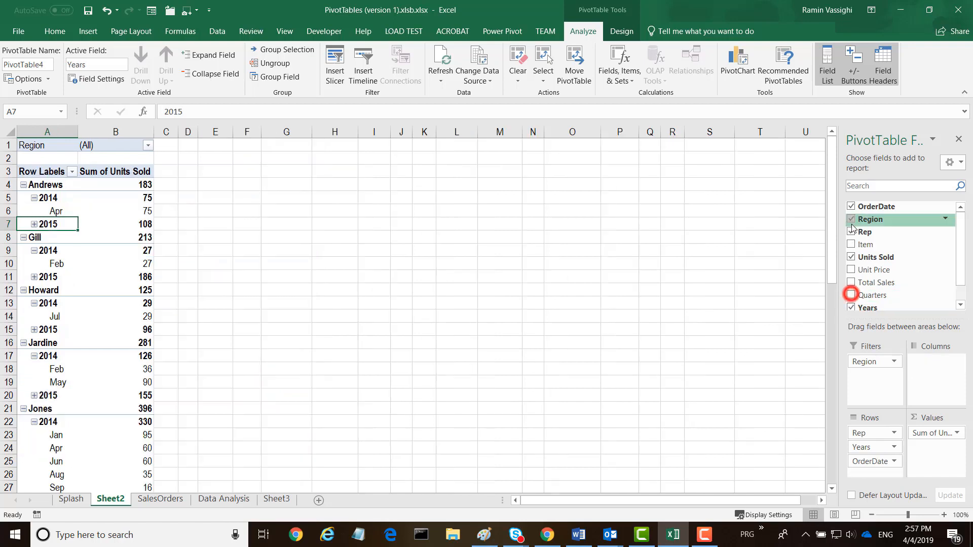
left_click(851, 233)
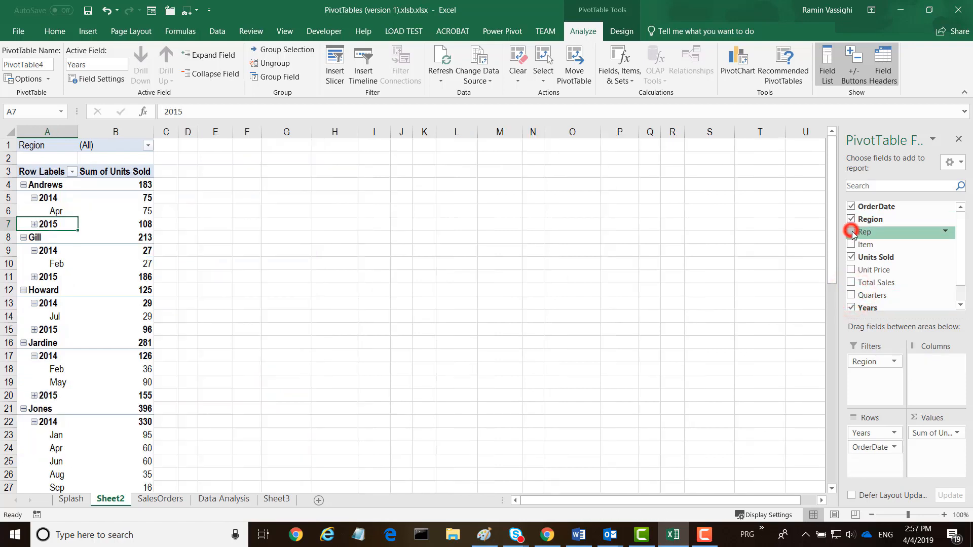
left_click(852, 220)
left_click(852, 207)
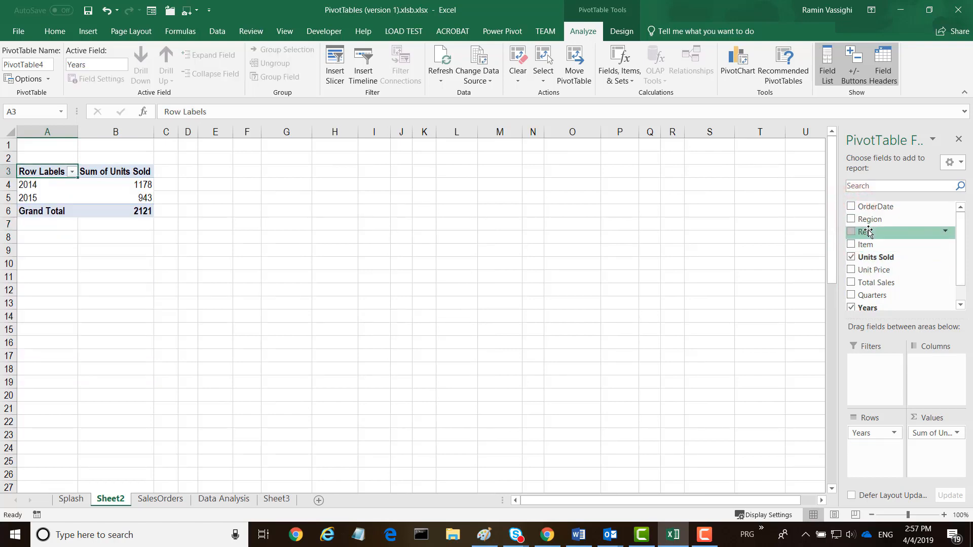
left_click(851, 308)
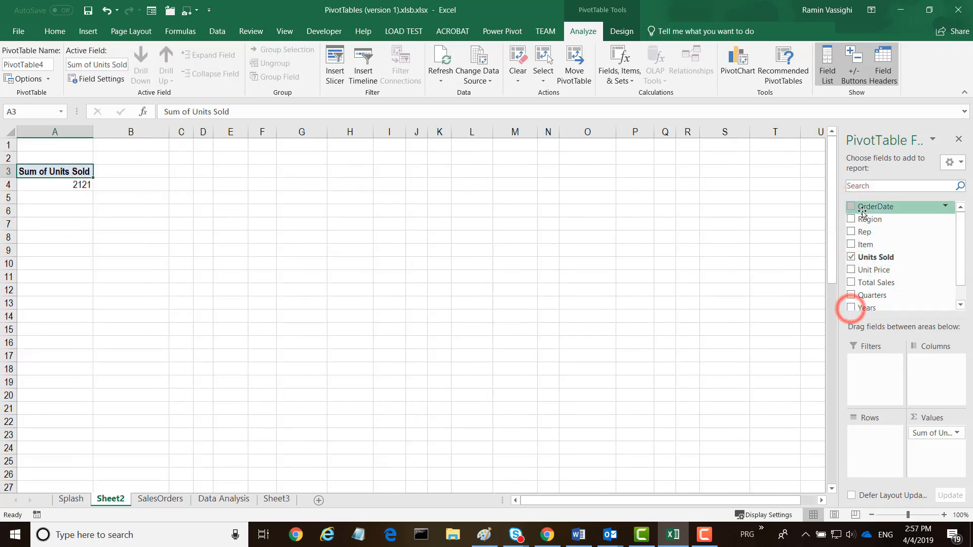
left_click(852, 219)
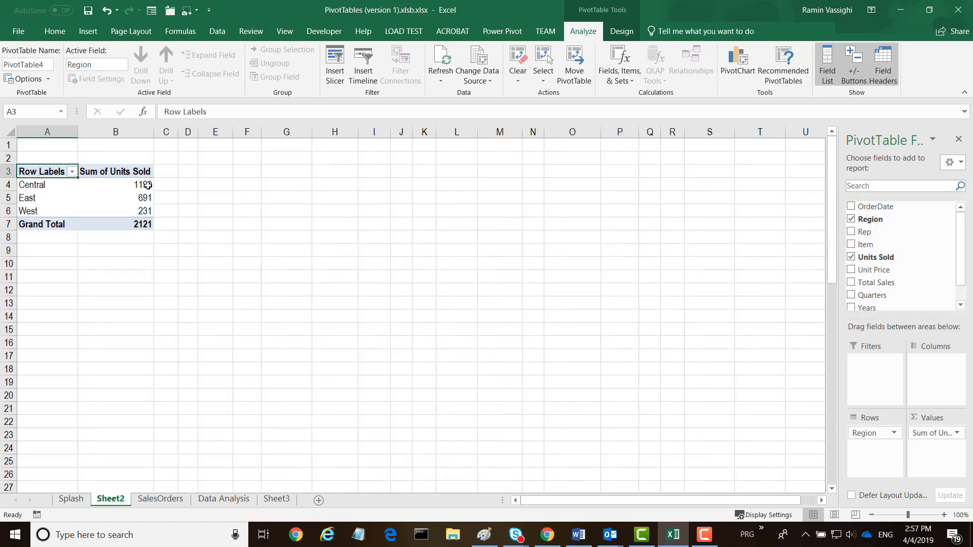
mouse_move(151, 188)
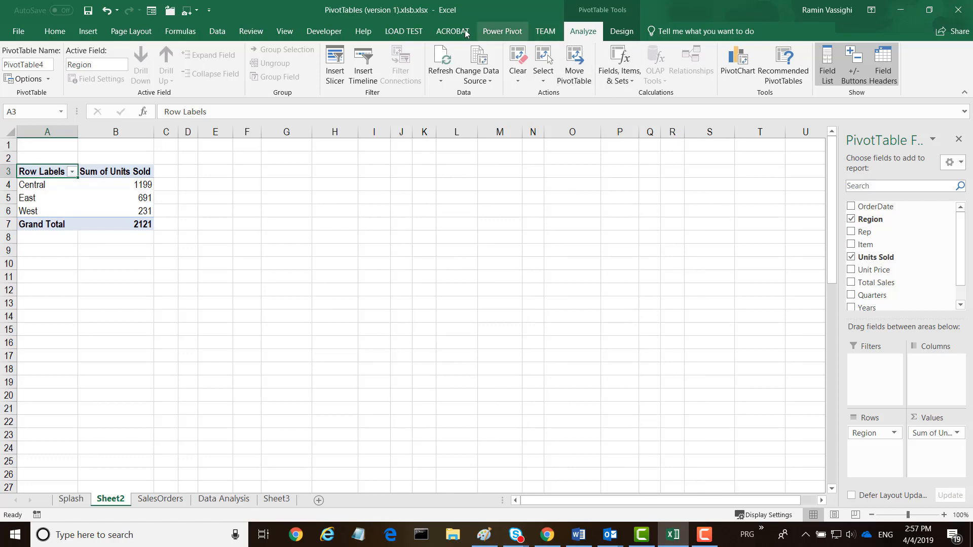
Step: Open and browse the PivotTable styles gallery
left_click(619, 32)
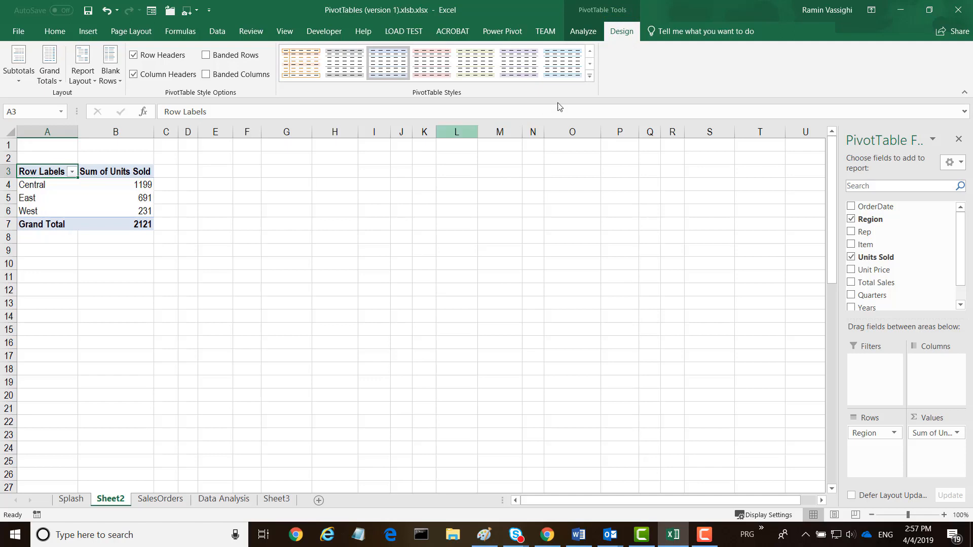
left_click(591, 77)
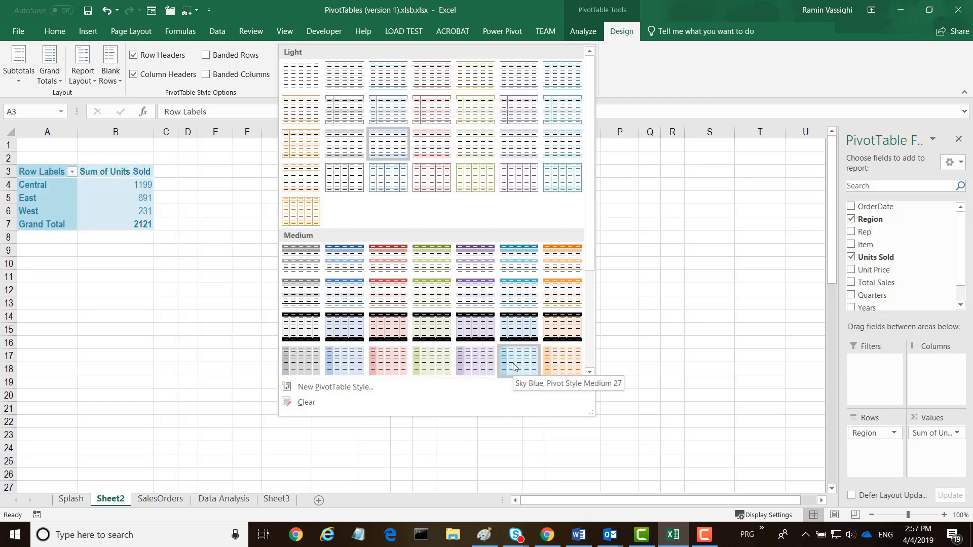
left_click(680, 72)
Step: Rename the row labels header in A3 to Reginal Sales
left_click(41, 170)
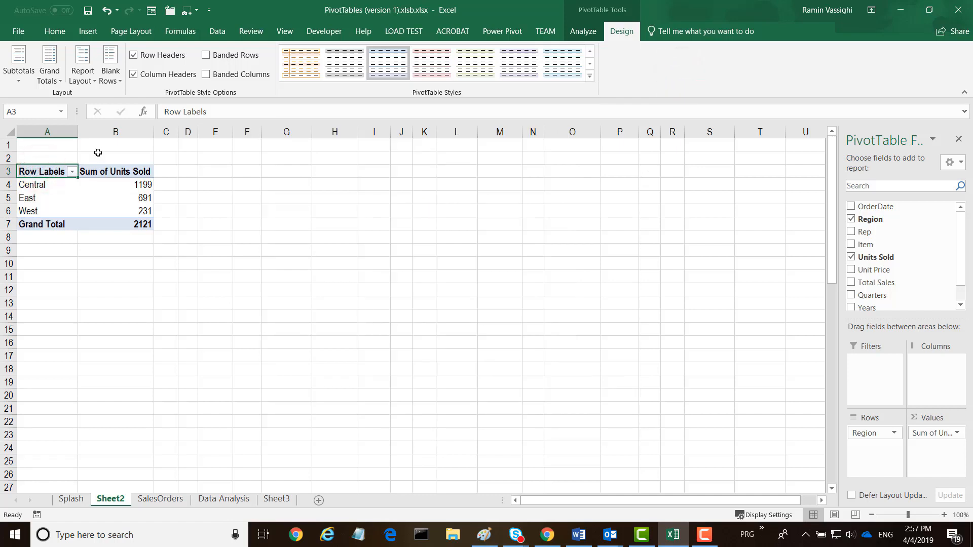
left_click_drag(208, 111, 162, 111)
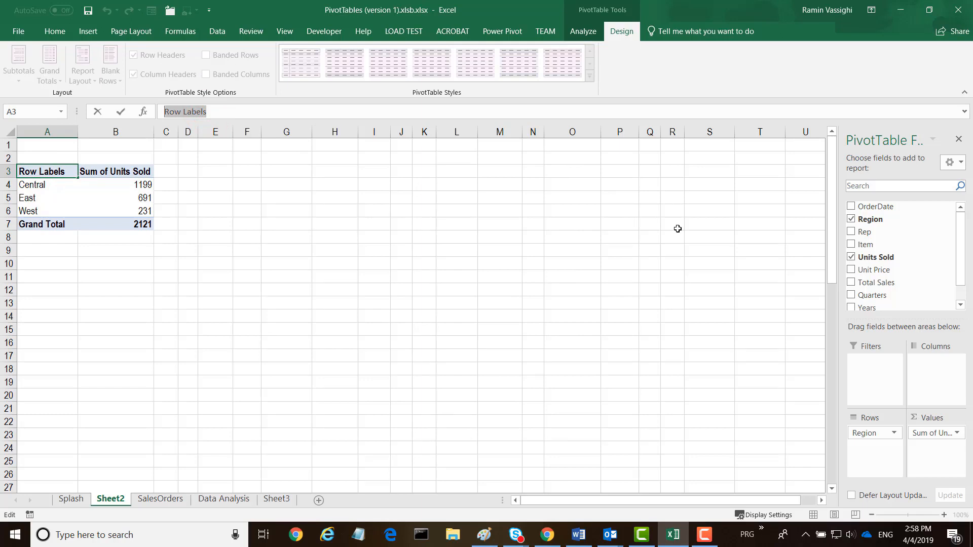
type("Reginal Sales")
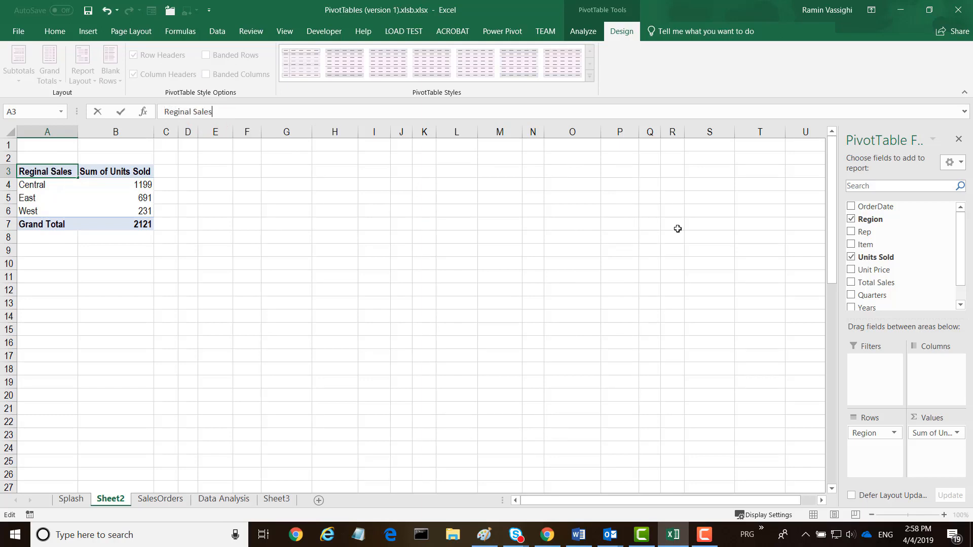
left_click(567, 276)
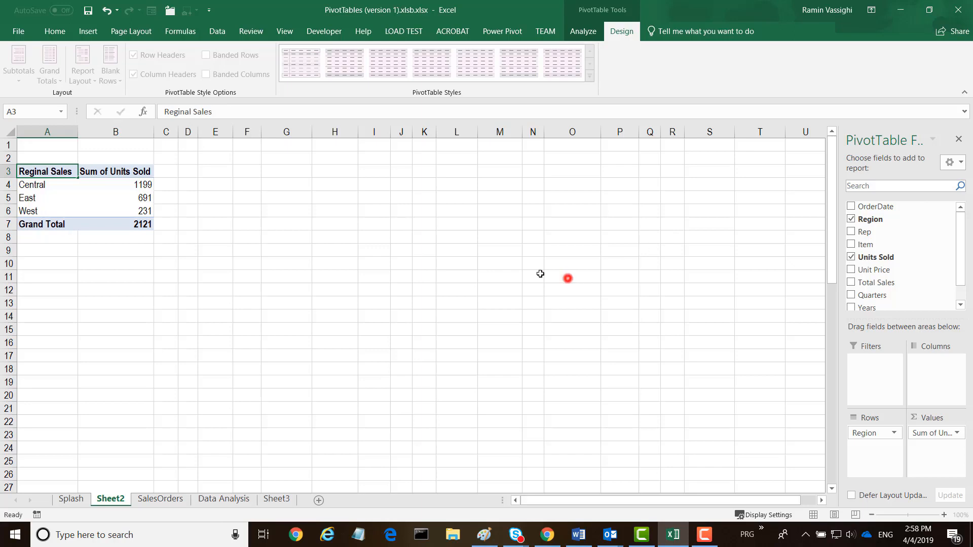